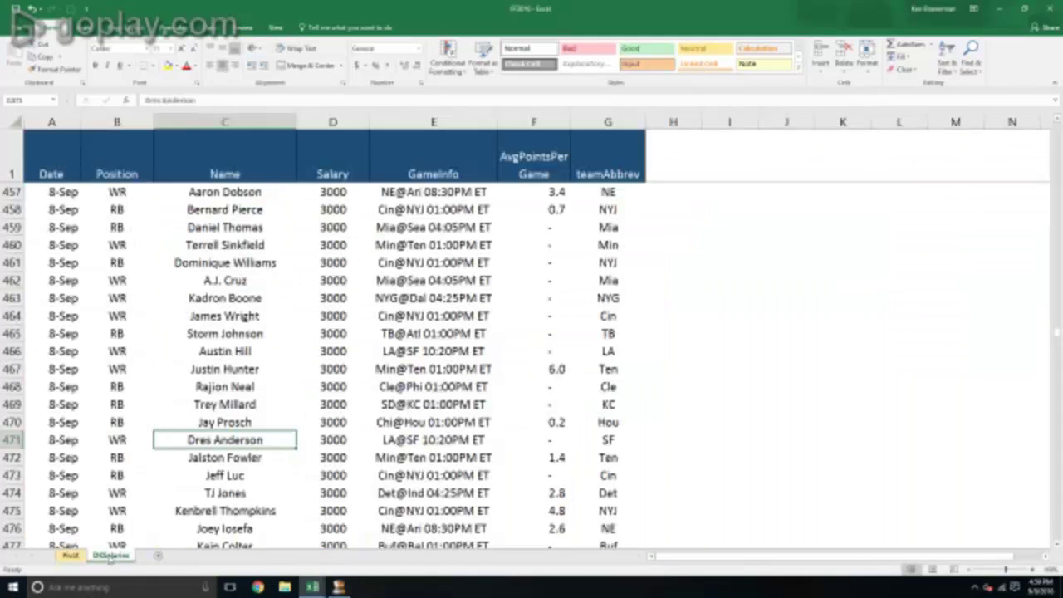
Step: Zoom the DKSalaries sheet out to about 40% so many more player rows fit on screen
scroll(177, 327, "down", 4)
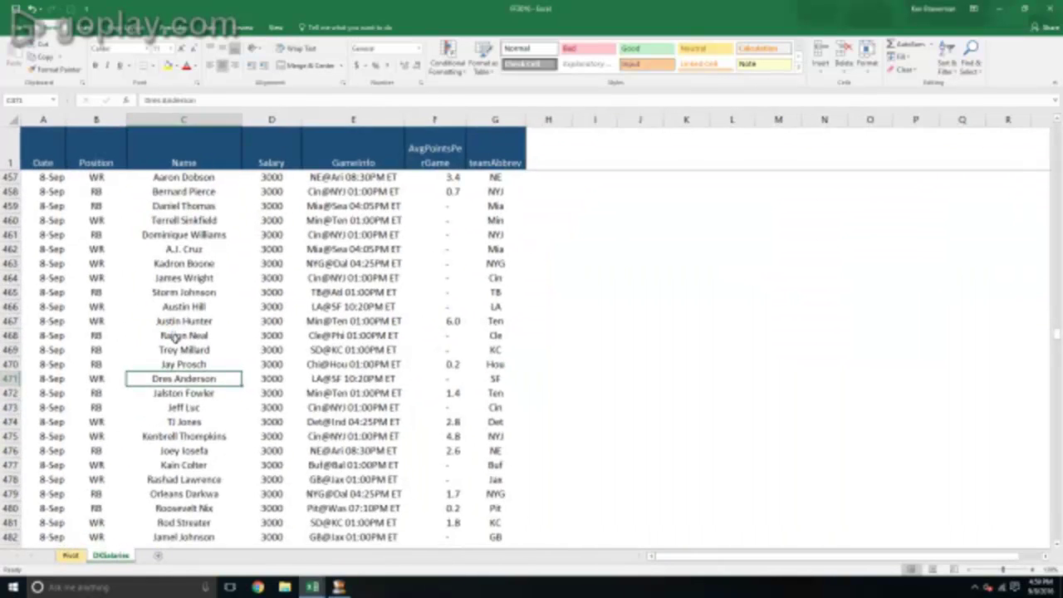
scroll(178, 363, "up", 2)
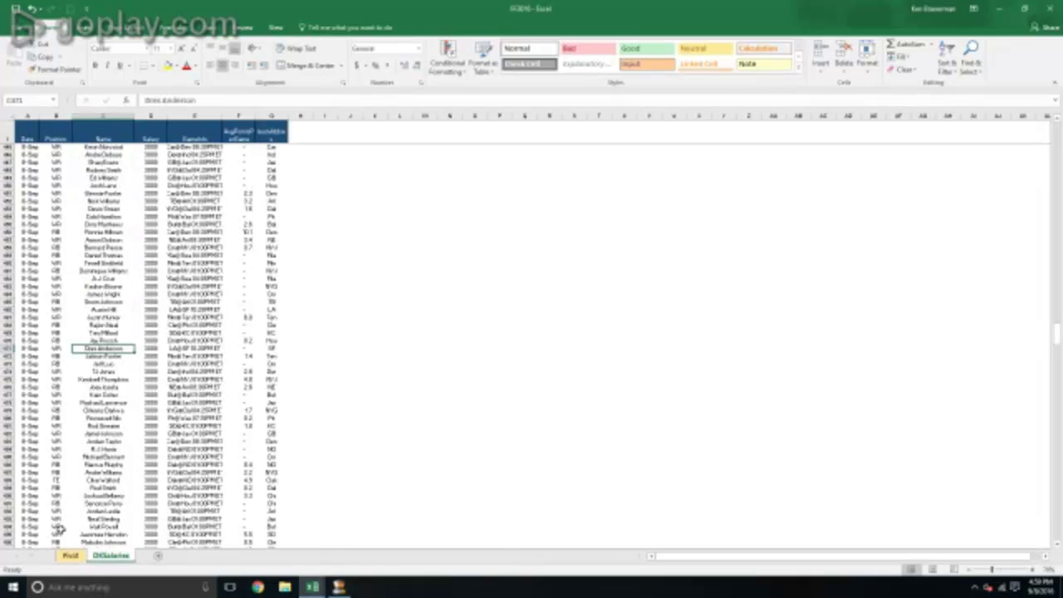
Step: Go to the Pivot sheet and filter it to the Car@Den game in the GameInfo slicer
left_click(70, 554)
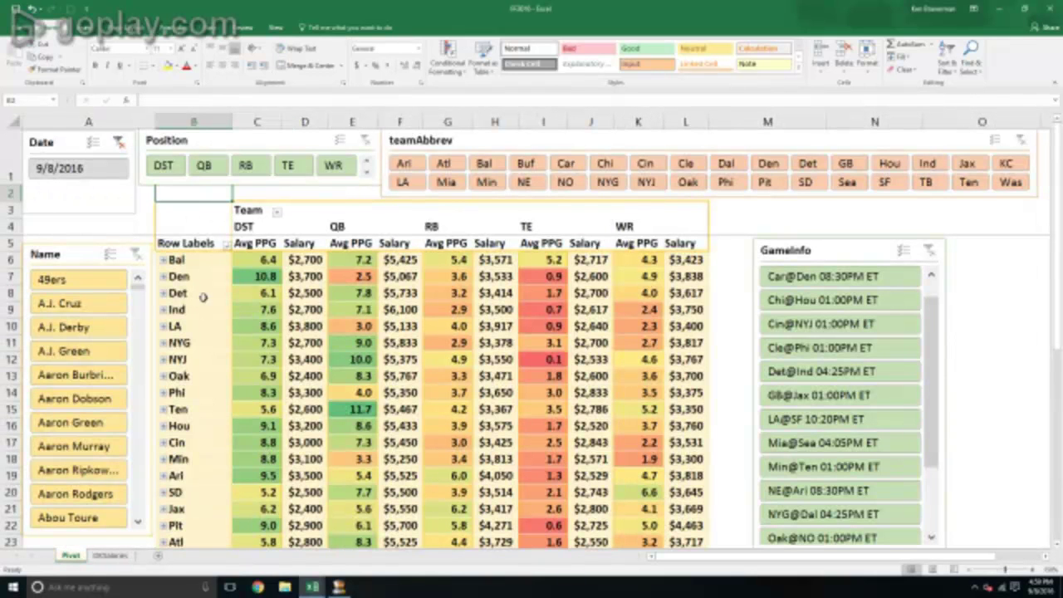
left_click(977, 309)
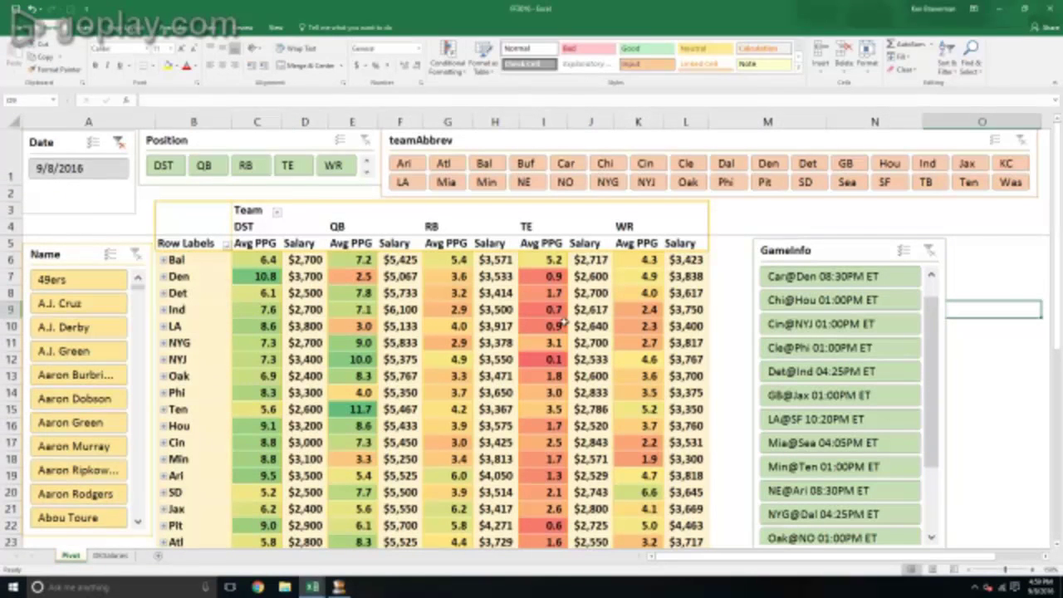
left_click(822, 279)
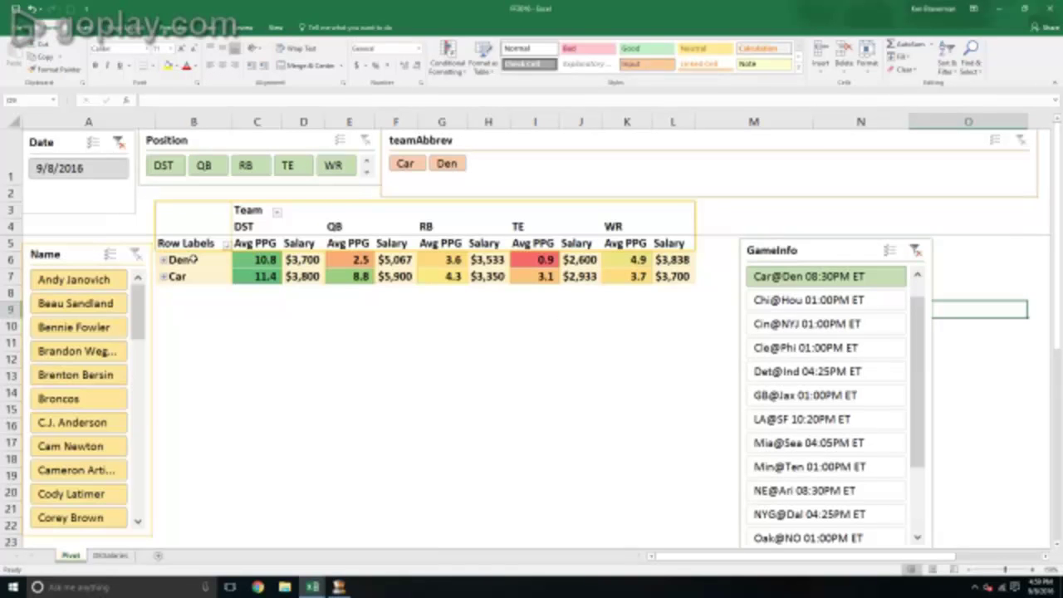
Step: Expand Den to list each Denver player, selecting the Demaryius Thomas row
left_click(164, 260)
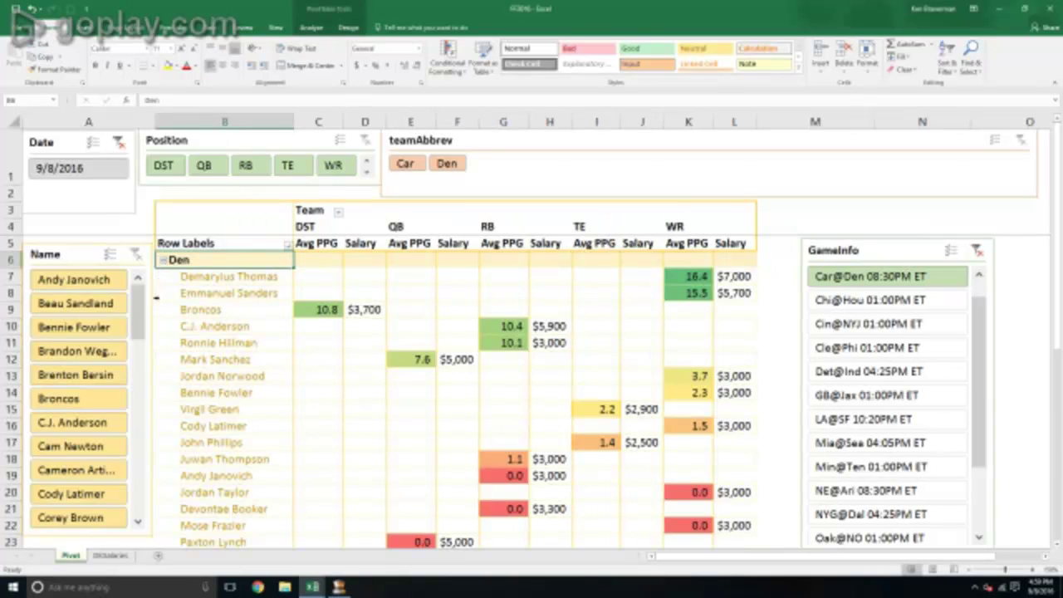
left_click(164, 260)
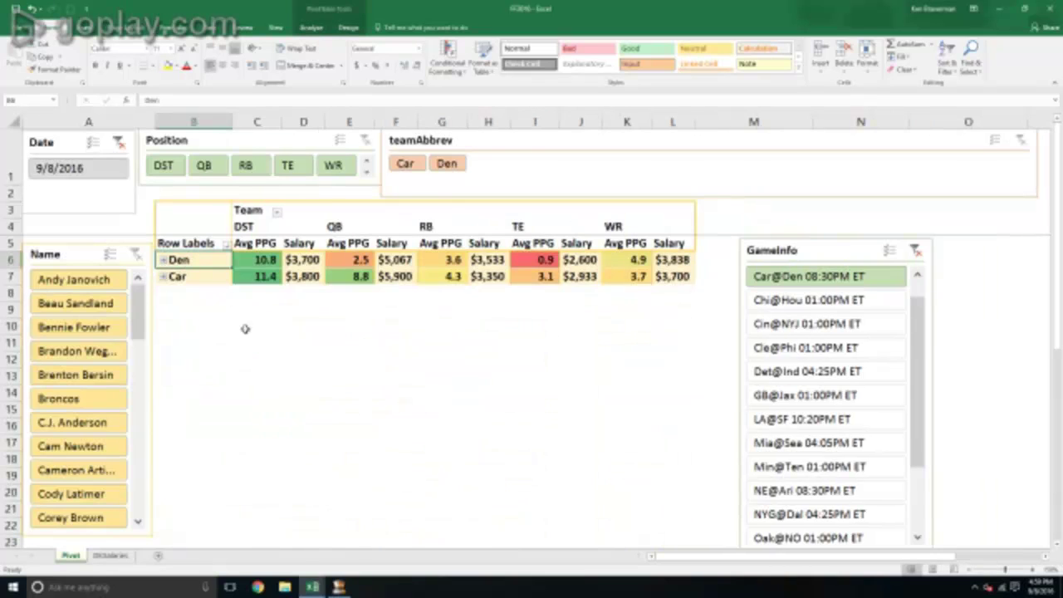
right_click(266, 277)
key("Escape")
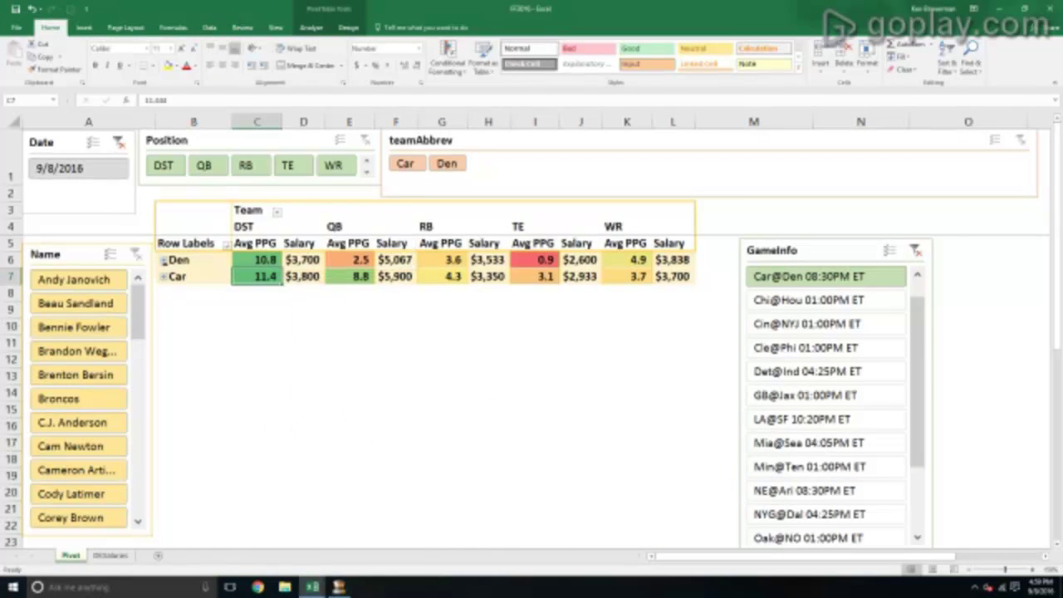
left_click(164, 260)
left_click(208, 277)
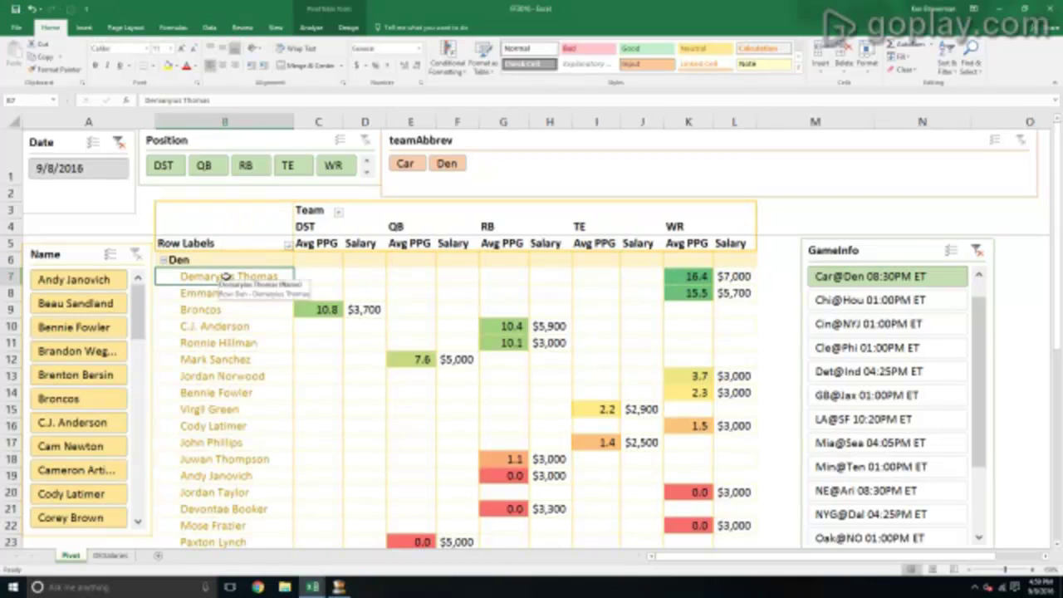
Step: Move the Name field to the left so player names become the outer row grouping
right_click(247, 278)
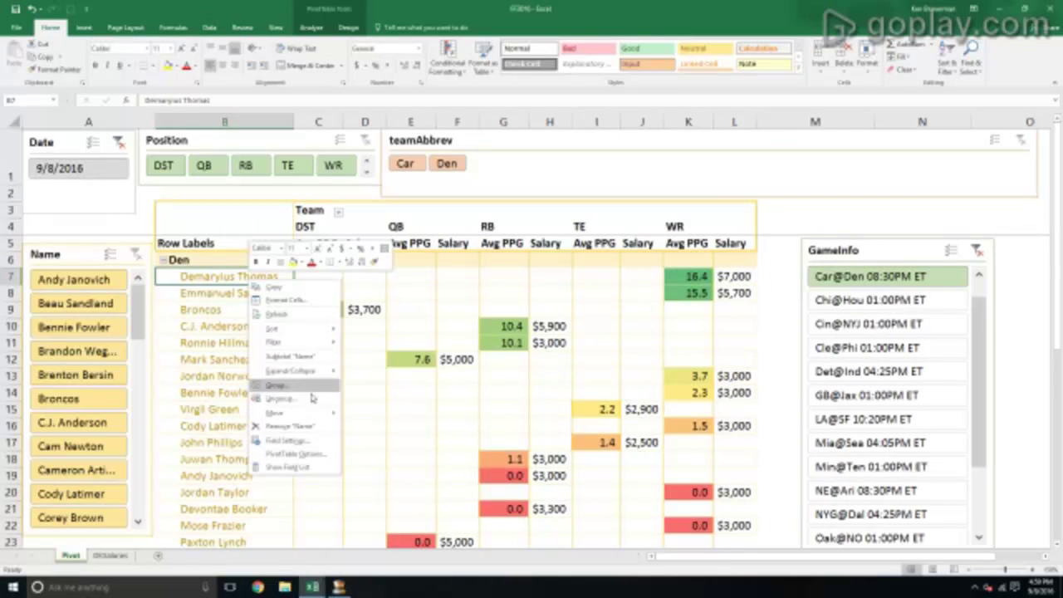
mouse_move(313, 415)
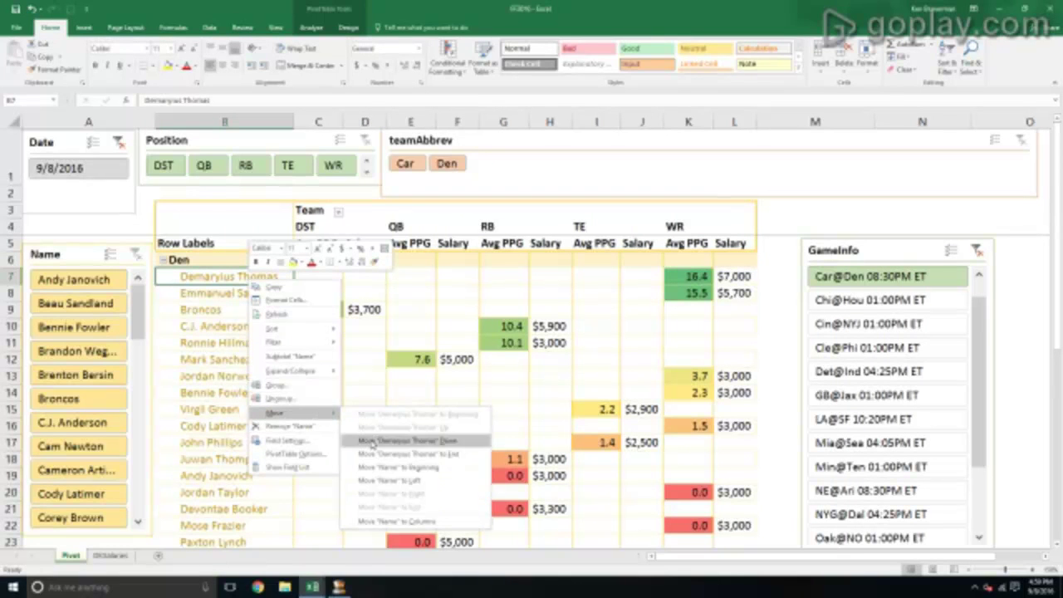
left_click(379, 482)
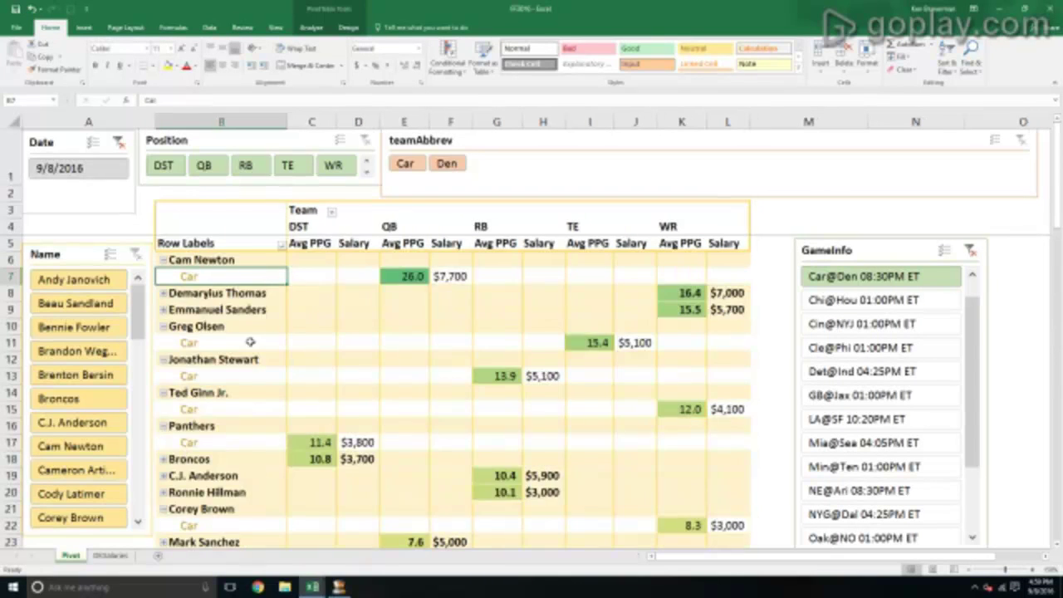
Step: Collapse the entire field so each player shows as one collapsed row
left_click(222, 259)
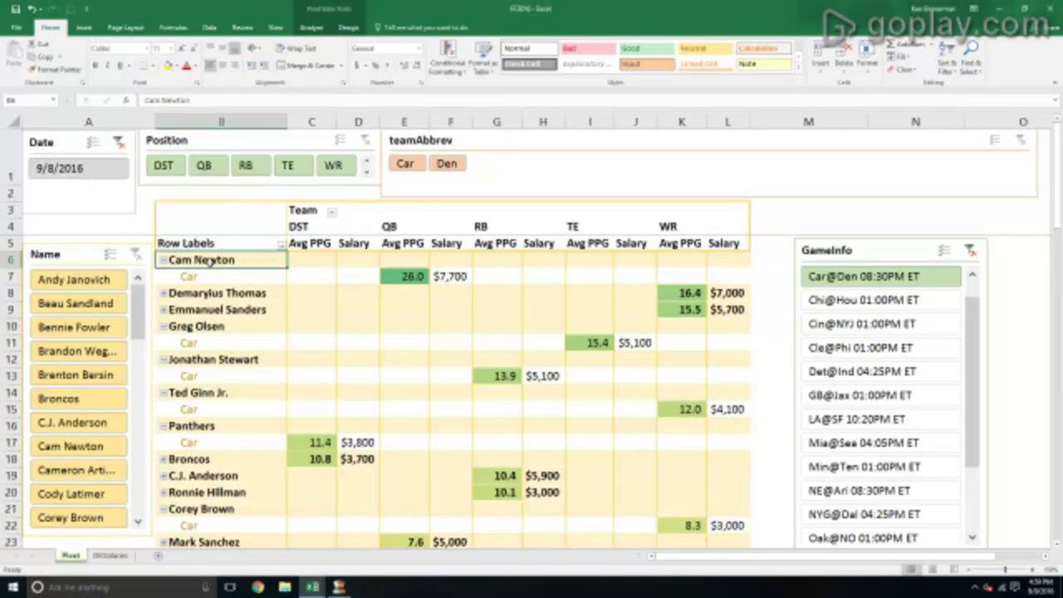
right_click(210, 261)
mouse_move(287, 355)
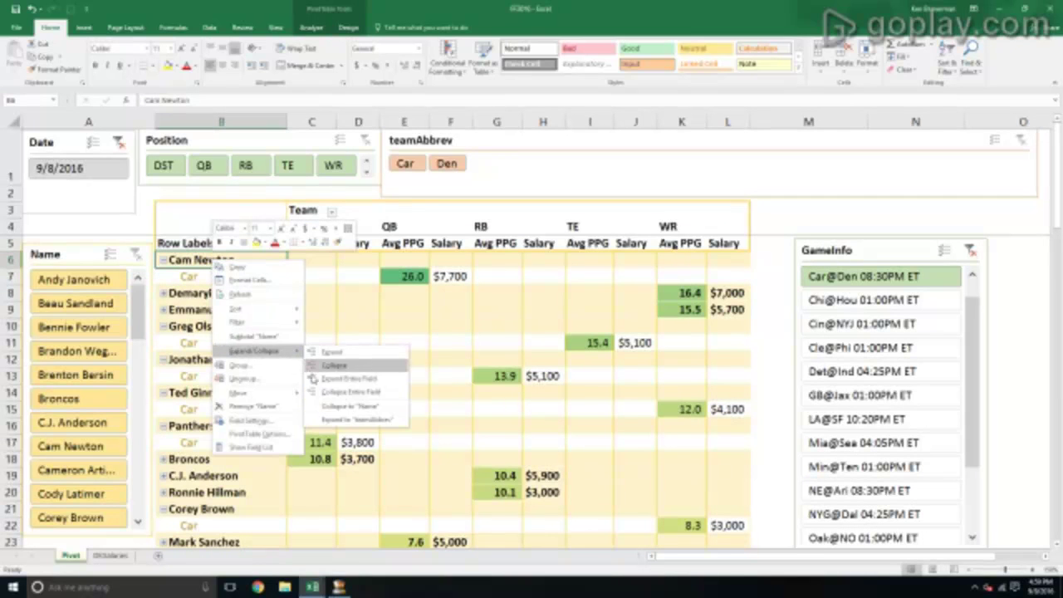
left_click(340, 392)
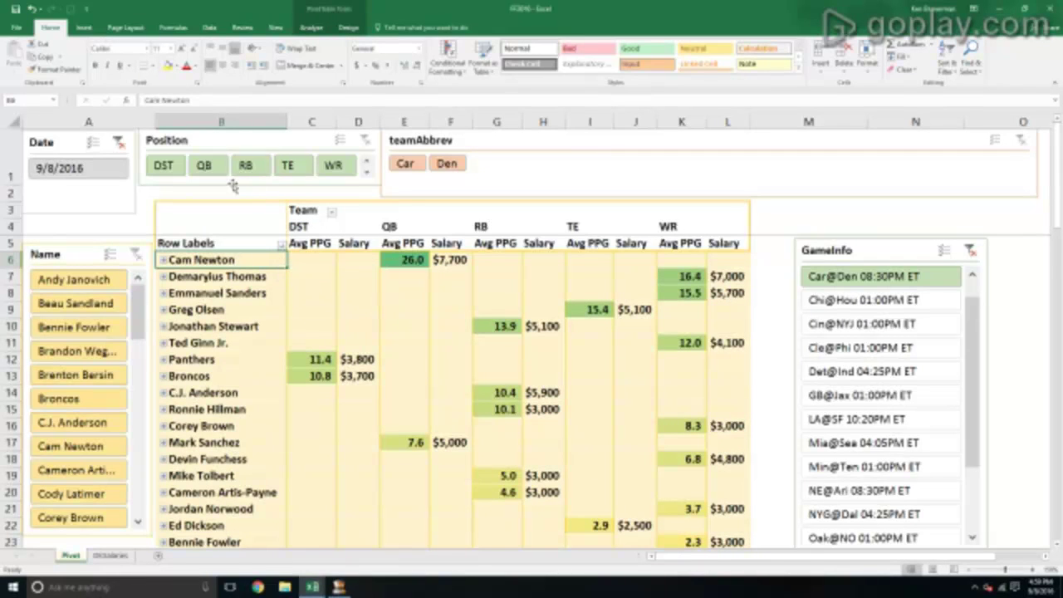
Step: Filter the Position slicer to QB, checking Cam Newton's Avg PPG and salary
left_click(203, 165)
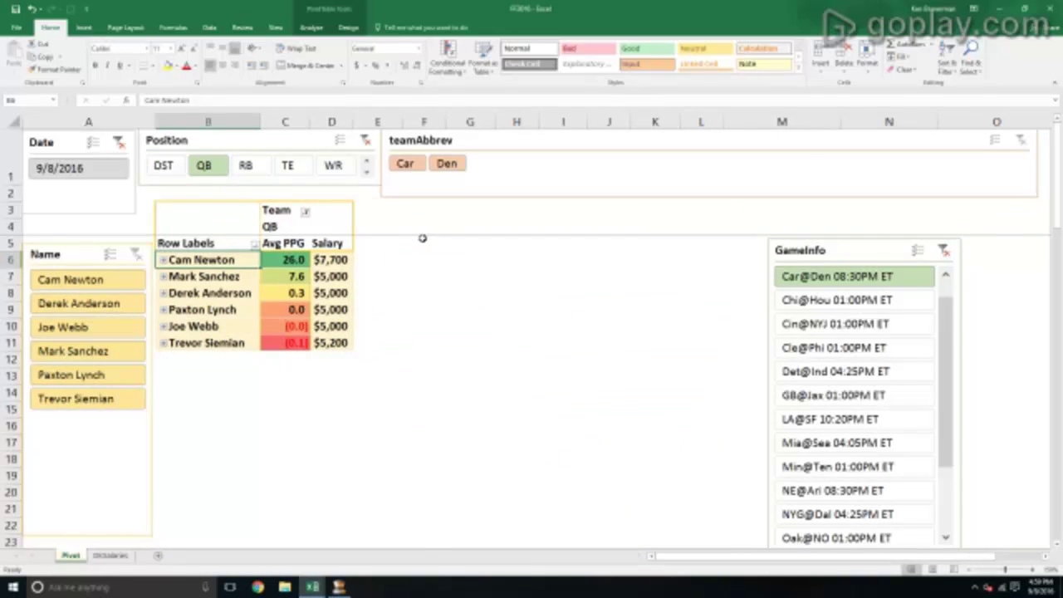
left_click(423, 308)
scroll(455, 413, "up", 2, "ctrl")
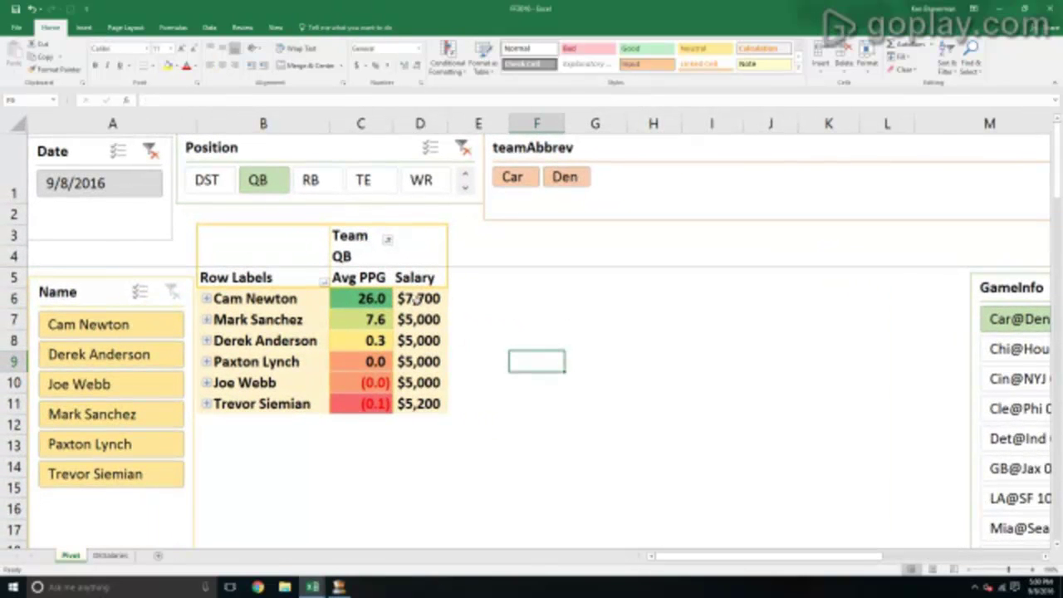
left_click(420, 299)
left_click(360, 298)
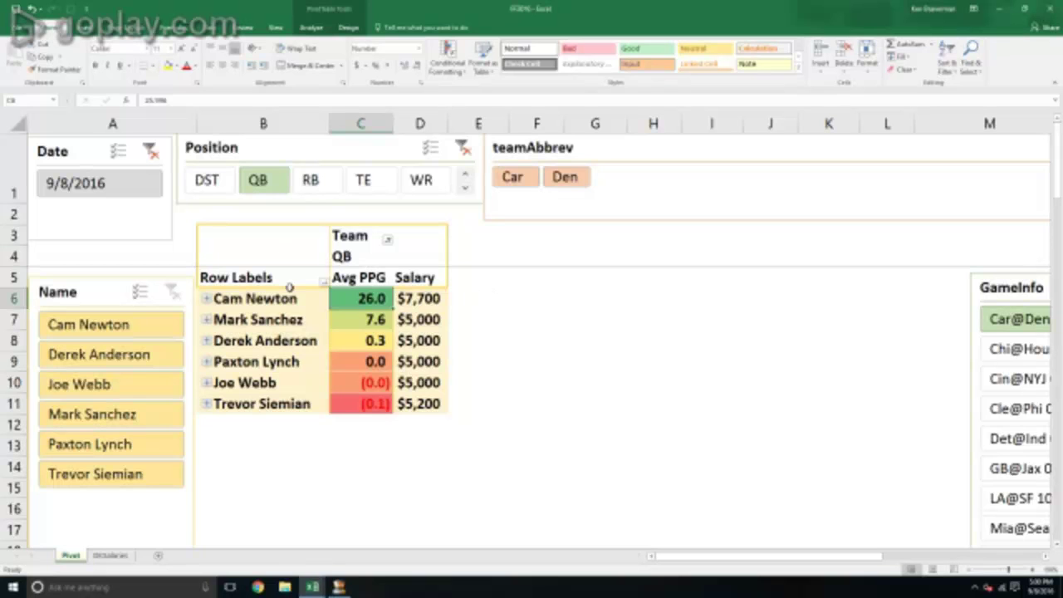
left_click(462, 147)
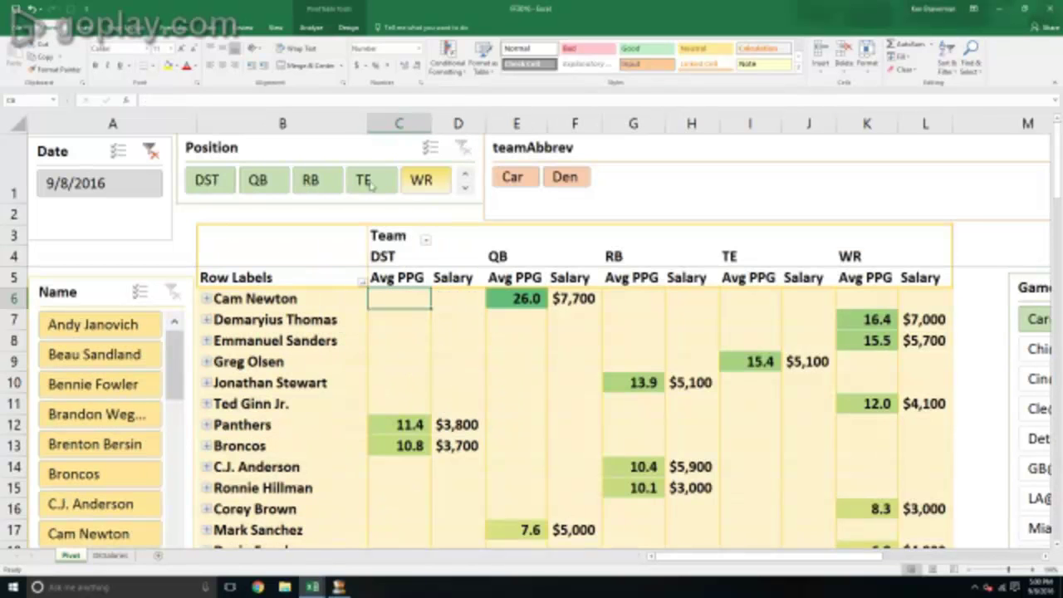
left_click(264, 180)
left_click(592, 339)
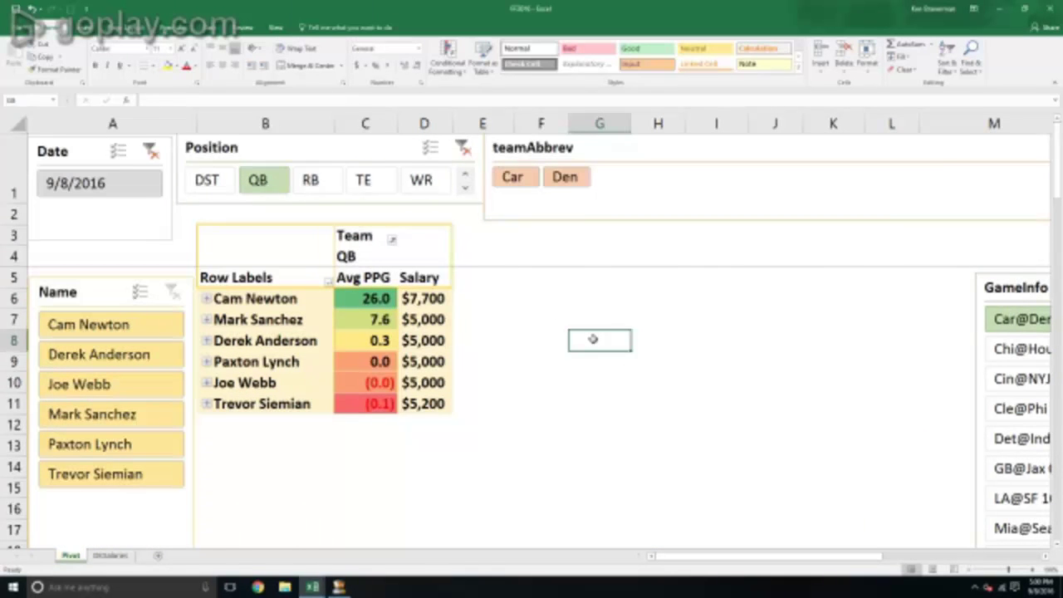
scroll(592, 353, "down", 3)
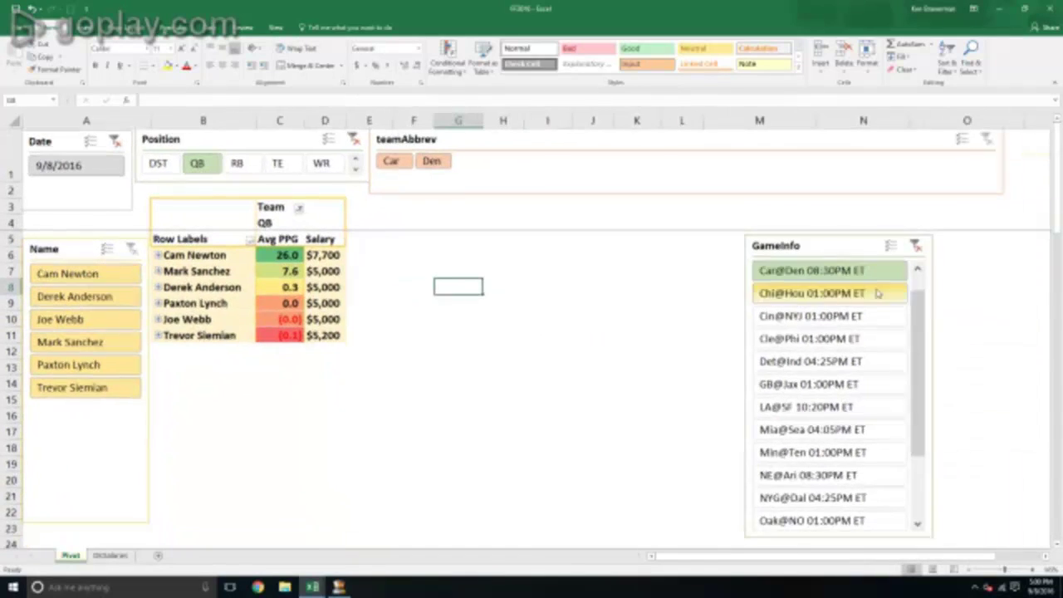
Step: Clear the GameInfo slicer filter so quarterbacks from every game appear
left_click(914, 246)
left_click(454, 353)
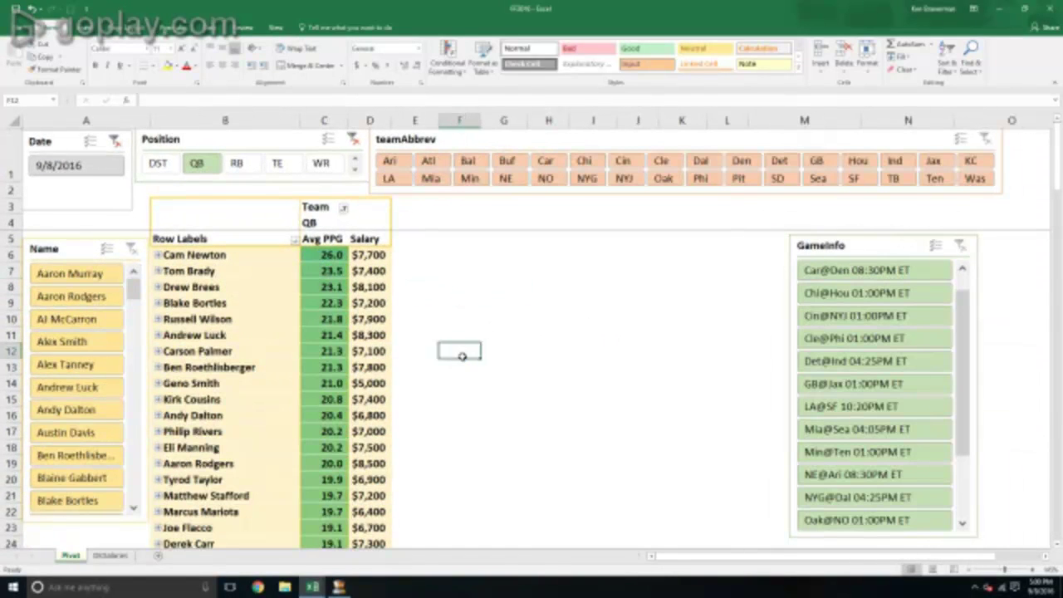
scroll(462, 355, "up", 1)
scroll(451, 350, "up", 1)
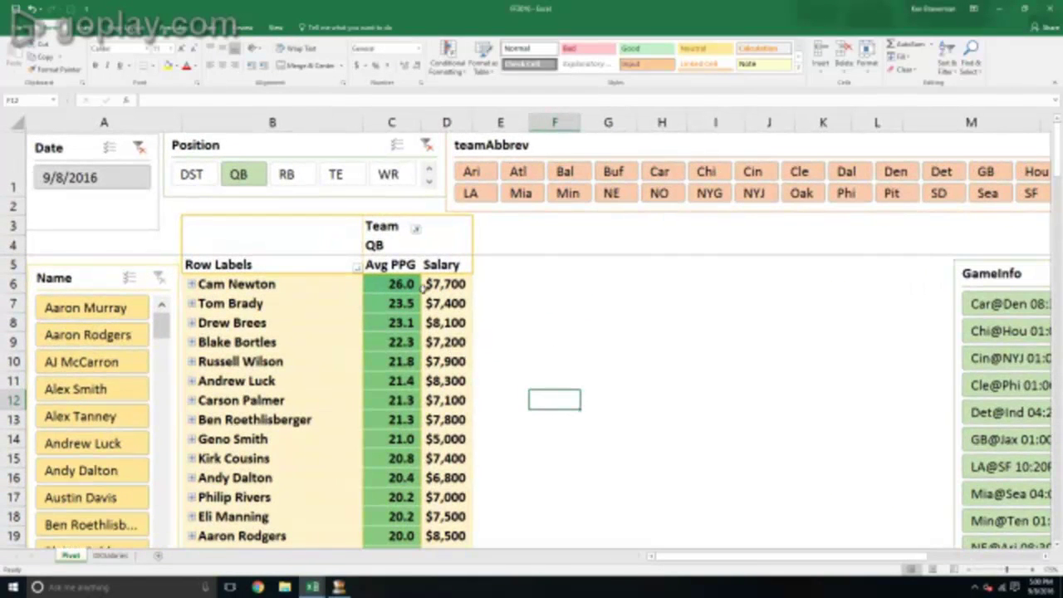
Step: Apply a Green-Yellow-Red color scale to Cam Newton's $7,700 salary cell
left_click(407, 286)
left_click(442, 286)
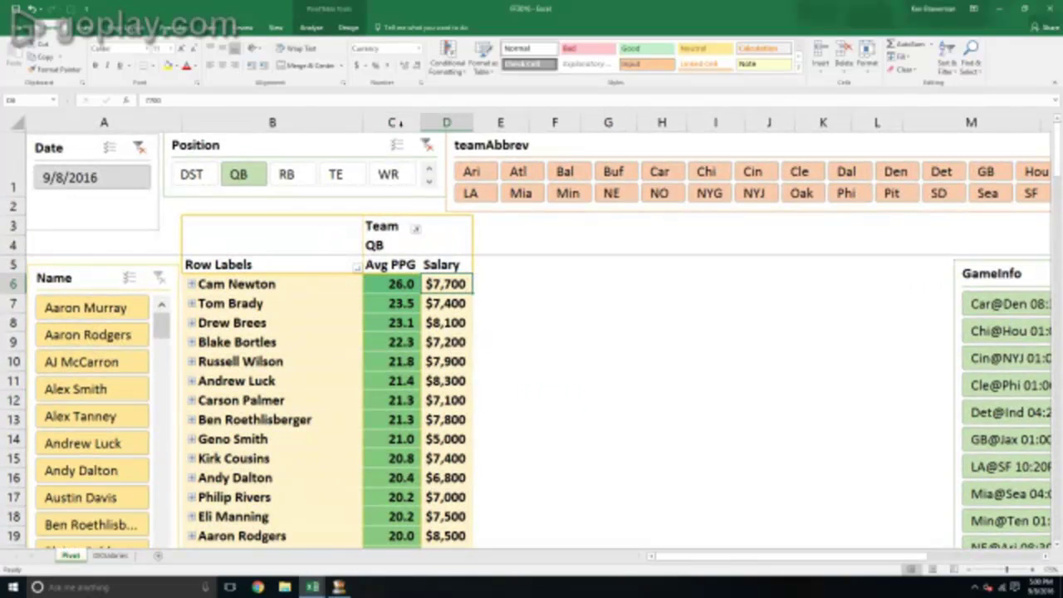
left_click(446, 59)
mouse_move(457, 93)
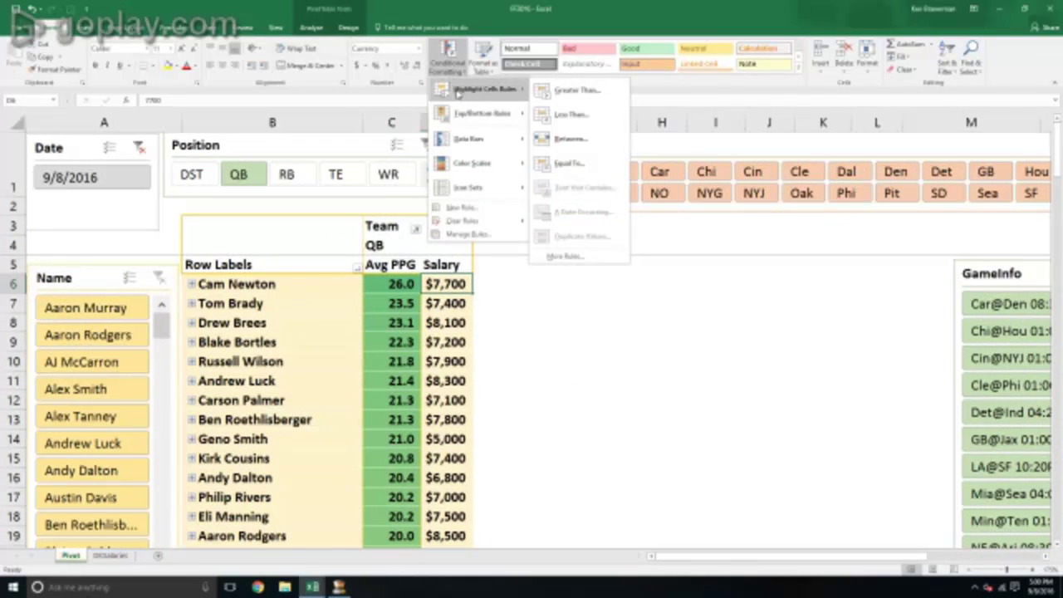
mouse_move(467, 141)
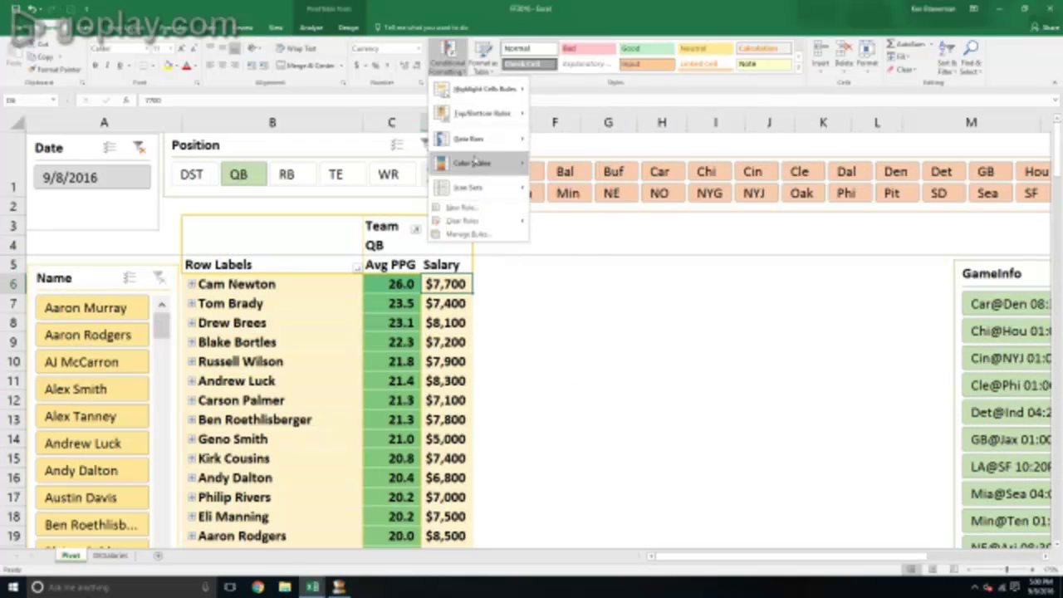
mouse_move(474, 163)
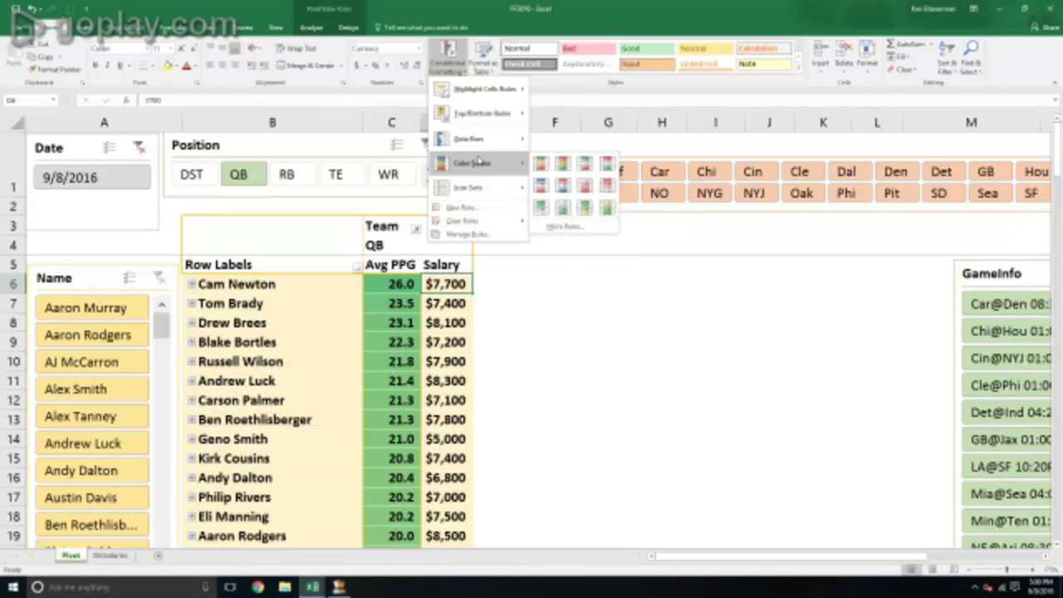
left_click(562, 163)
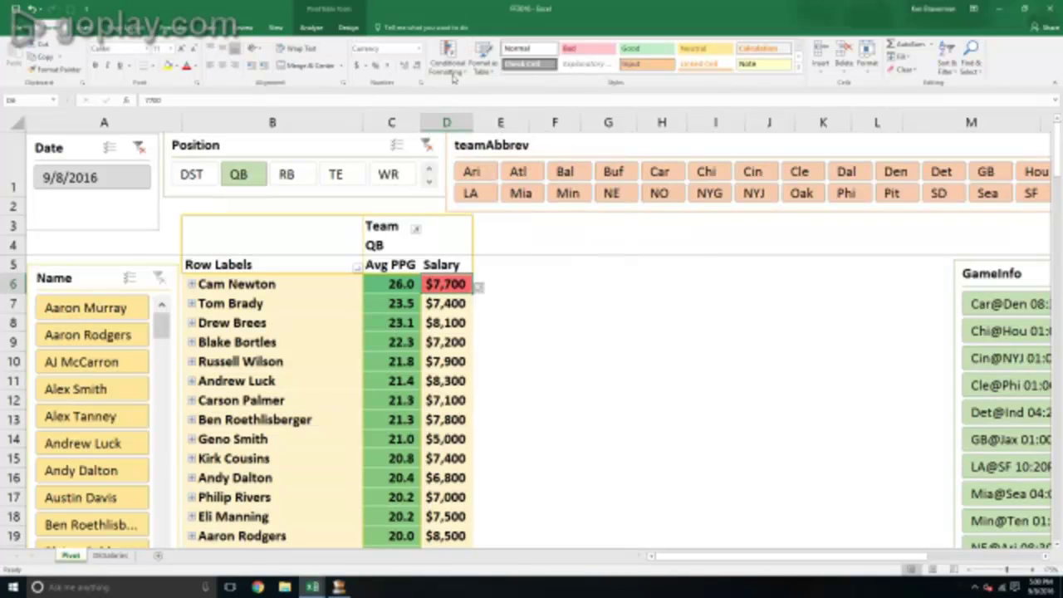
Step: Edit the color scale rule to cover all cells showing 'Salary' values
left_click(447, 60)
left_click(470, 234)
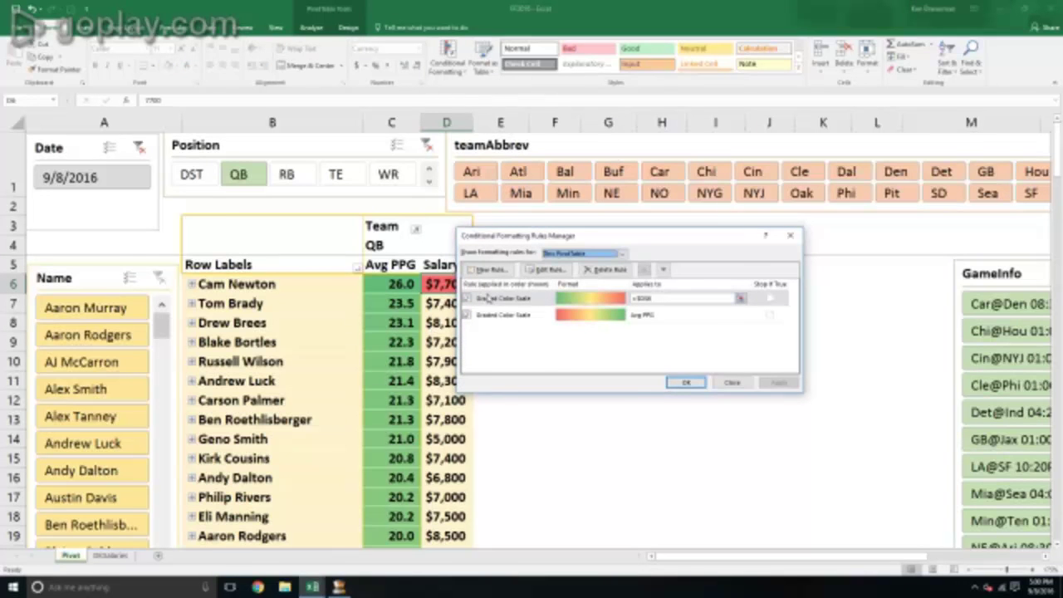
left_click(520, 299)
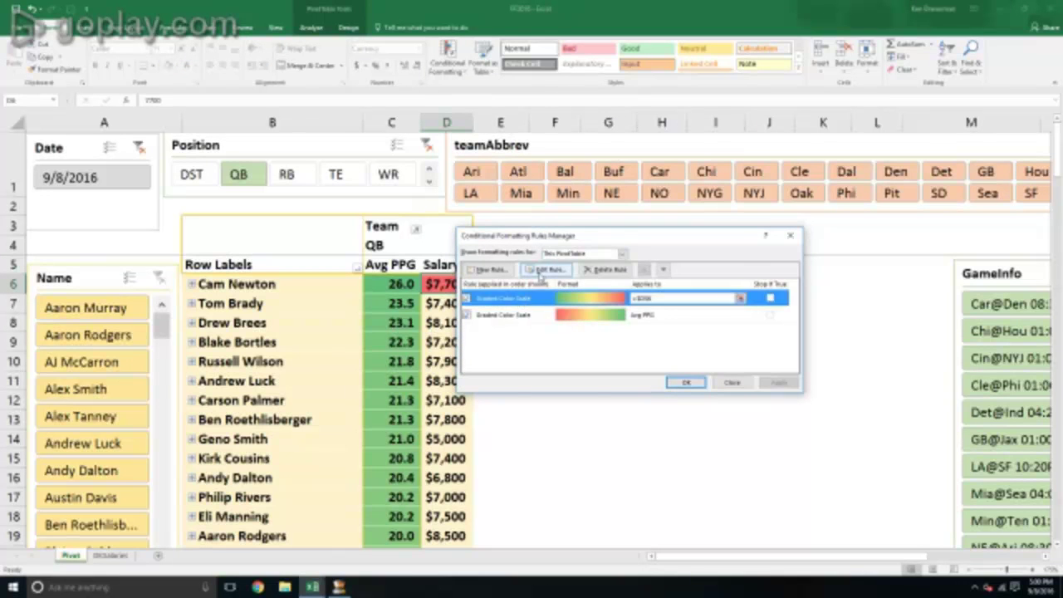
left_click(543, 270)
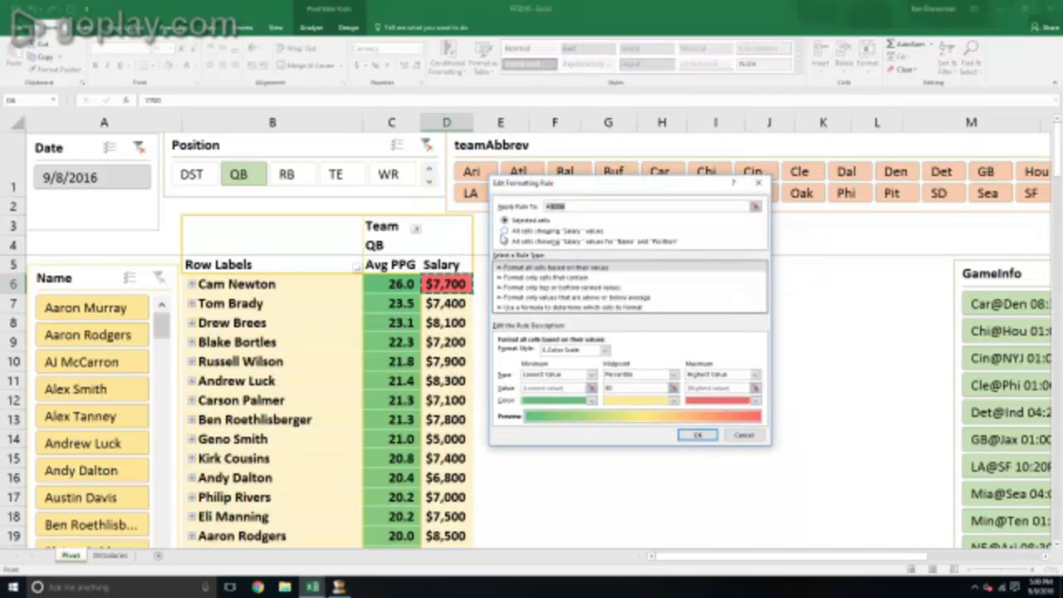
left_click(504, 231)
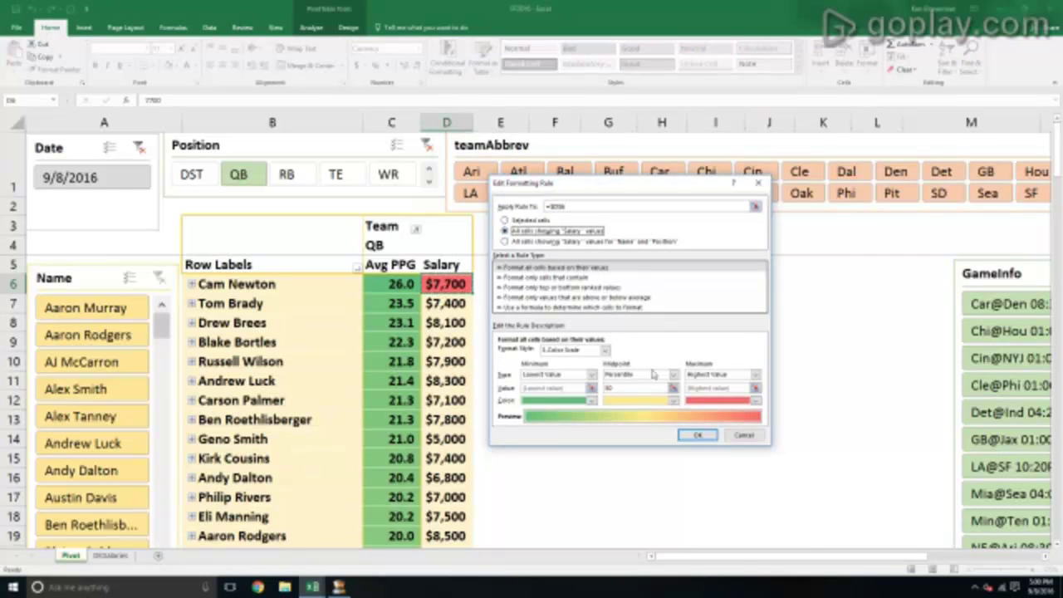
left_click(698, 436)
left_click(776, 383)
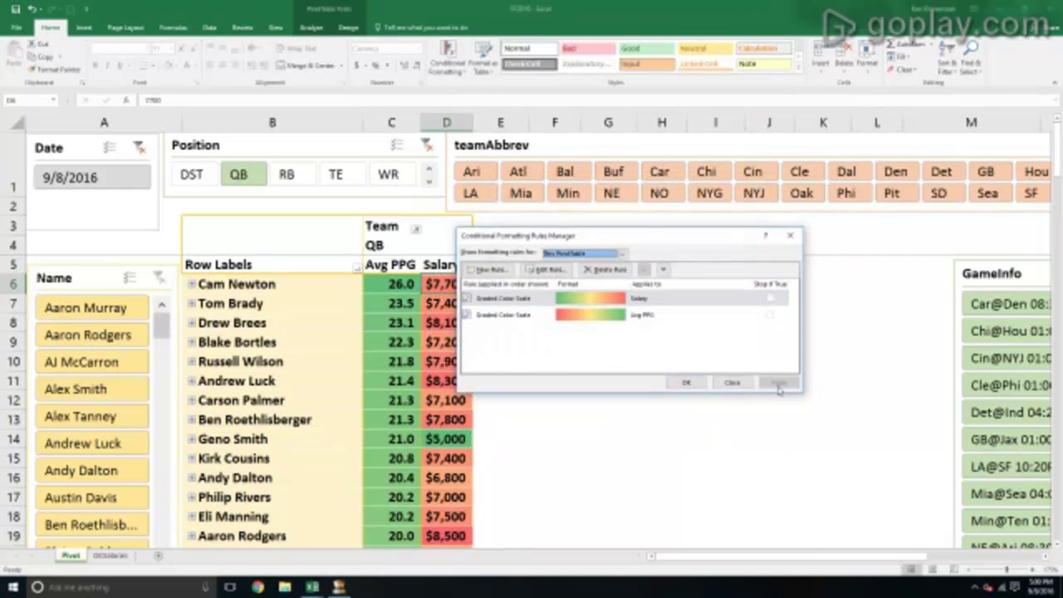
left_click(685, 382)
Step: Review the shading: Andrew Luck's $8,300 red, Geno Smith's $5,000 green
left_click(627, 366)
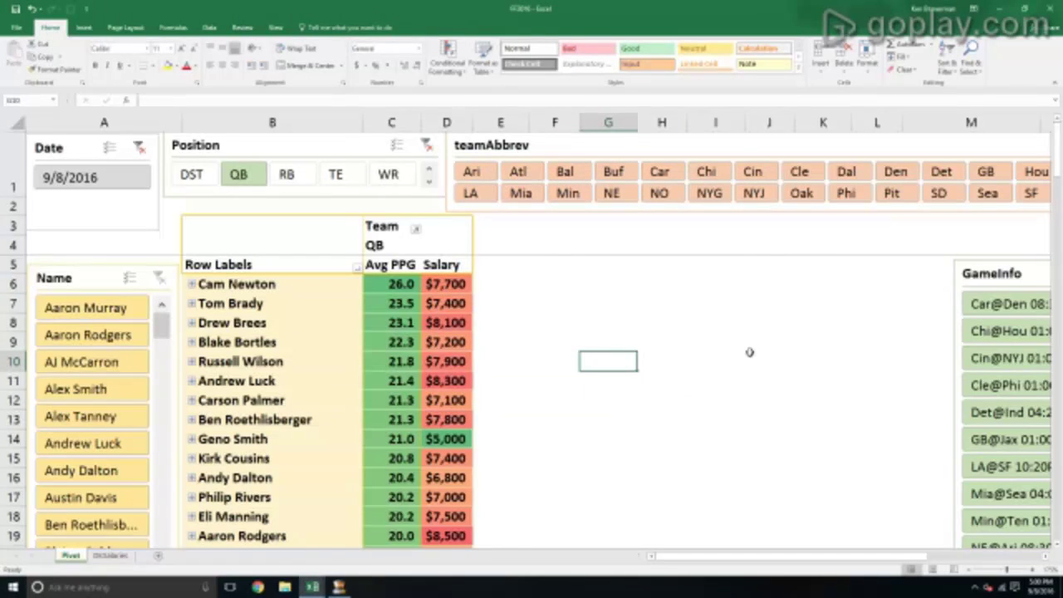
left_click(452, 381)
left_click(448, 439)
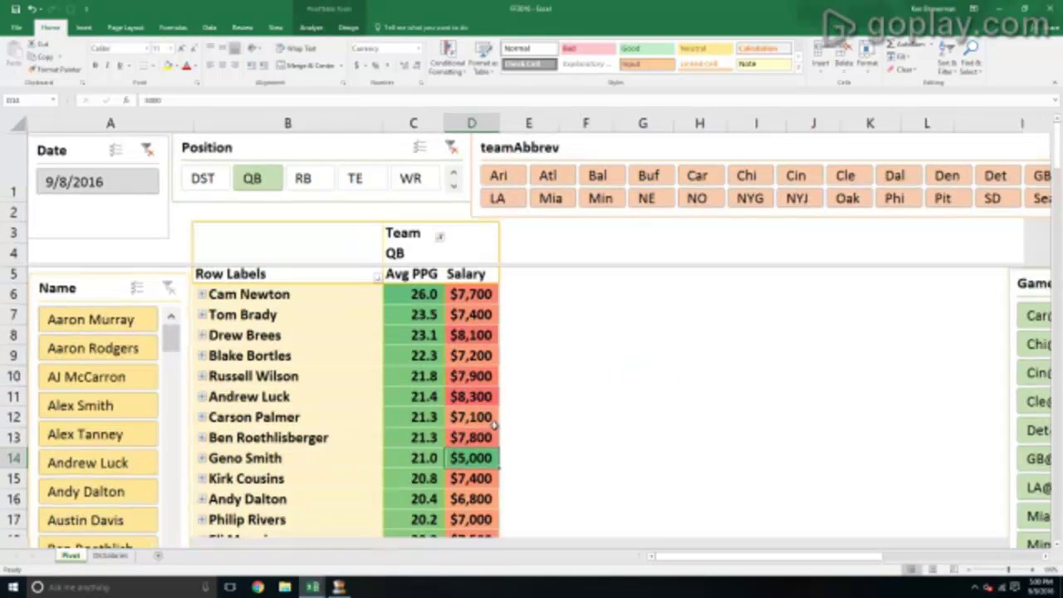
left_click(440, 494)
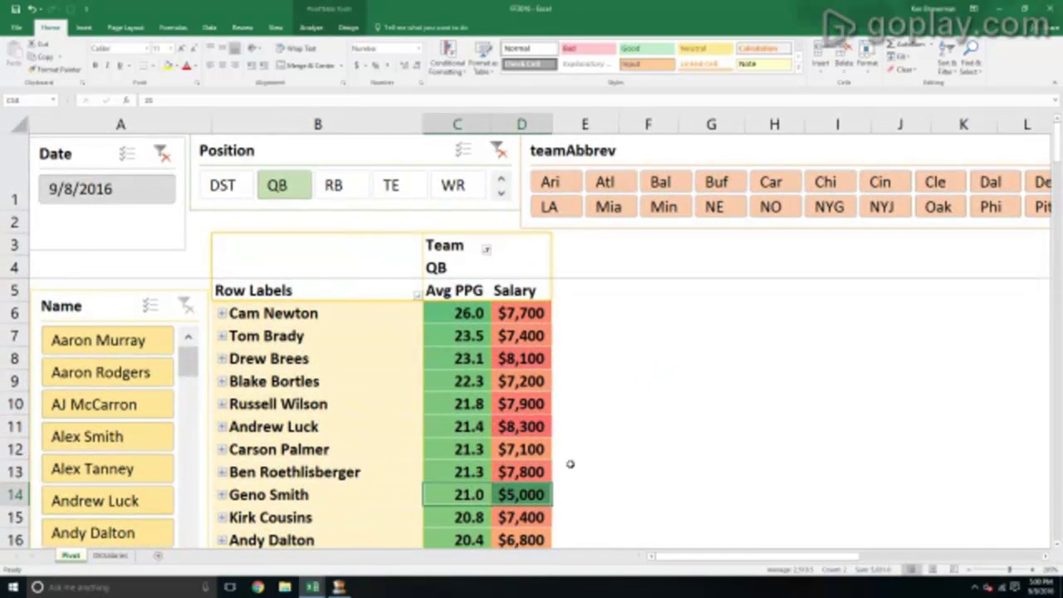
left_click(621, 432)
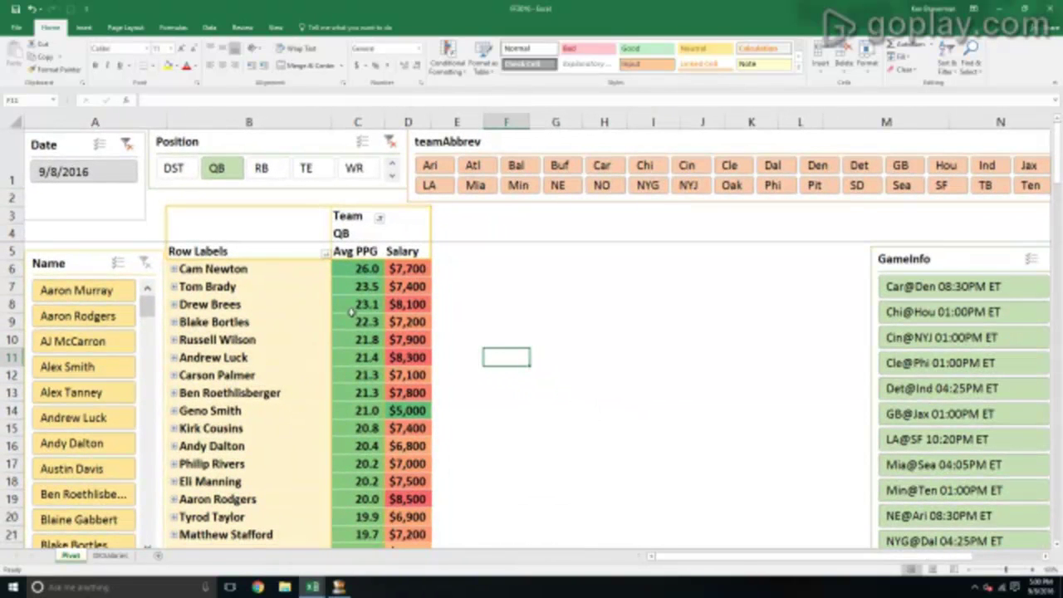
Step: Sort the quarterbacks descending by Salary, putting Aaron Rodgers' $8,500 first
left_click(325, 252)
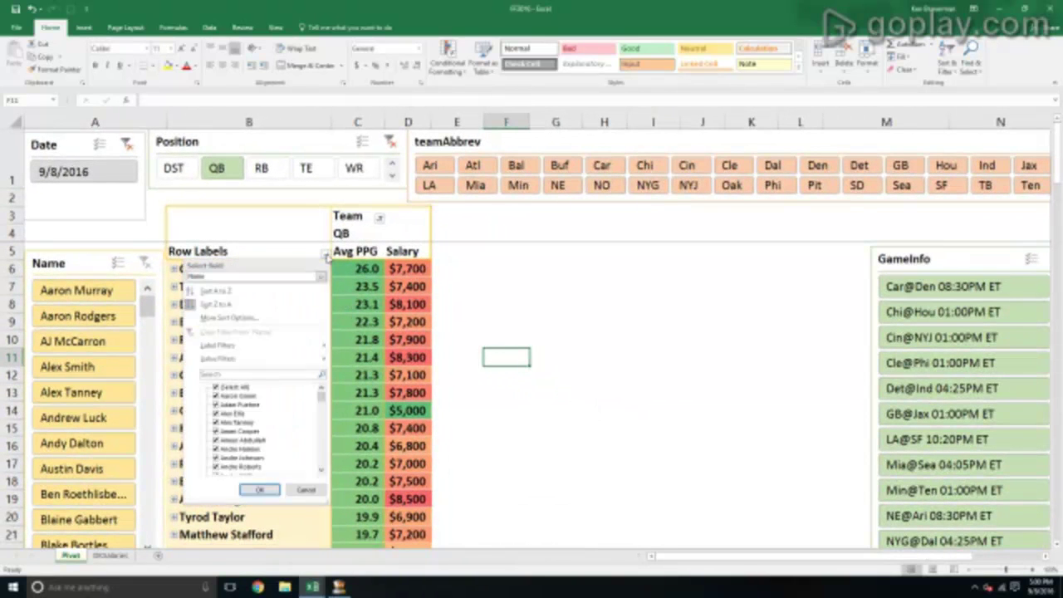
left_click(228, 317)
left_click(603, 289)
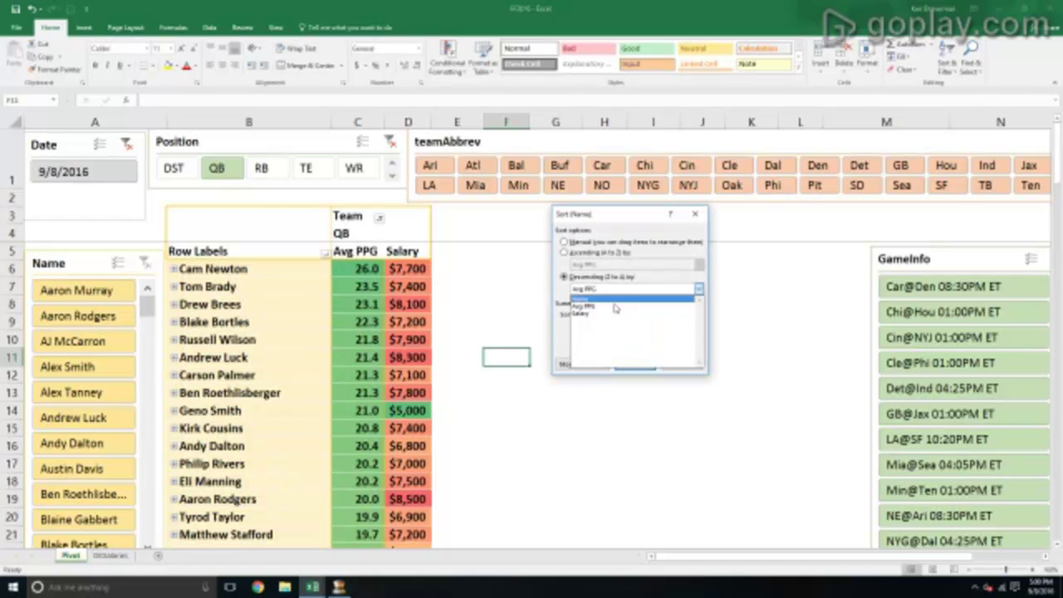
left_click(619, 319)
left_click(646, 364)
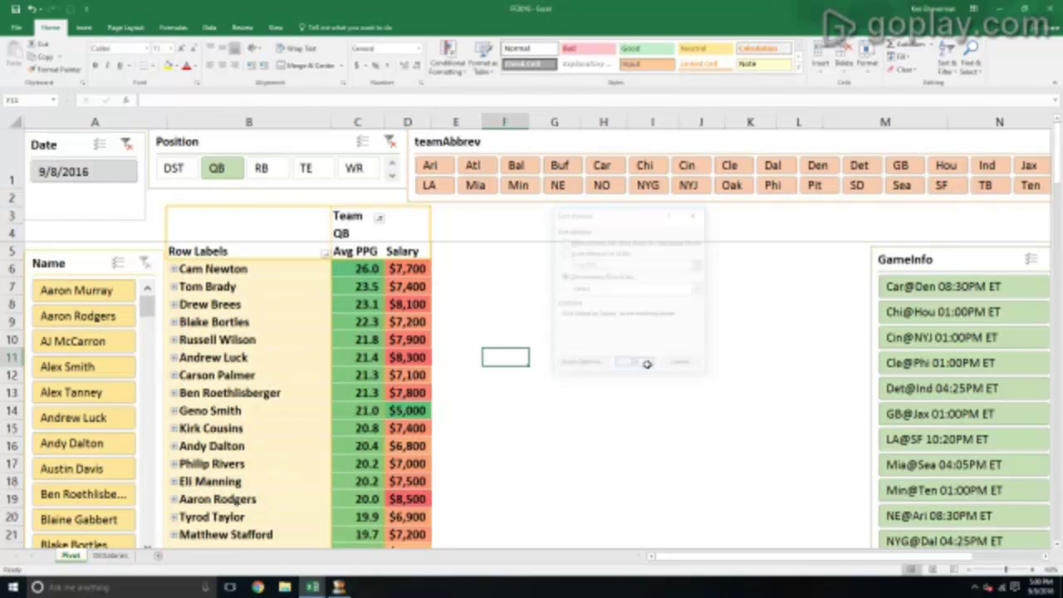
left_click(543, 370)
scroll(508, 439, "up", 2)
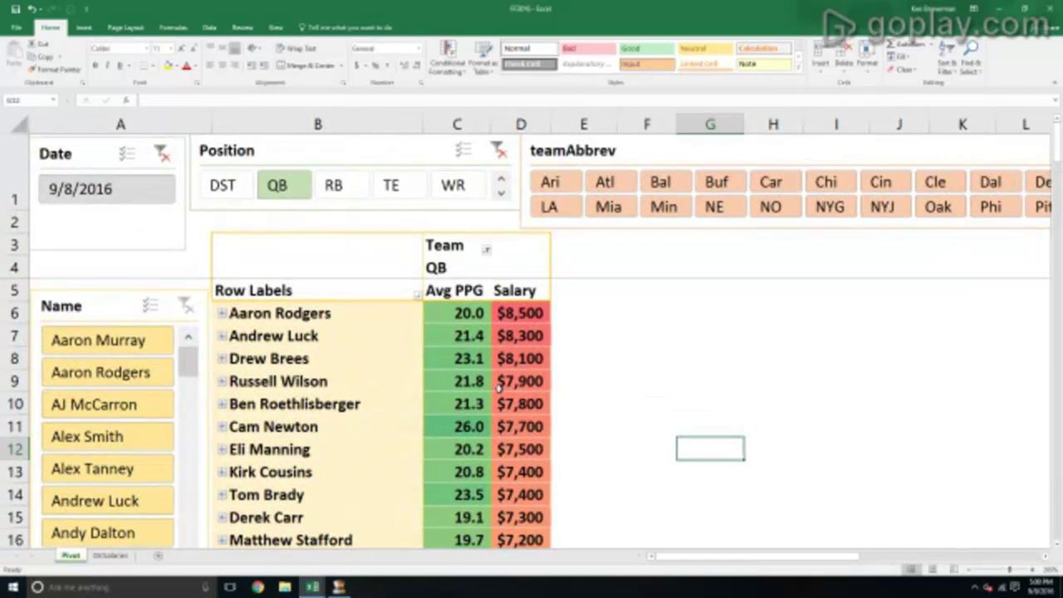
Step: Expand Aaron Rodgers' $8,500 row to reveal his GB team
left_click(500, 386)
key("Up")
key("Up")
key("Up")
left_click(222, 313)
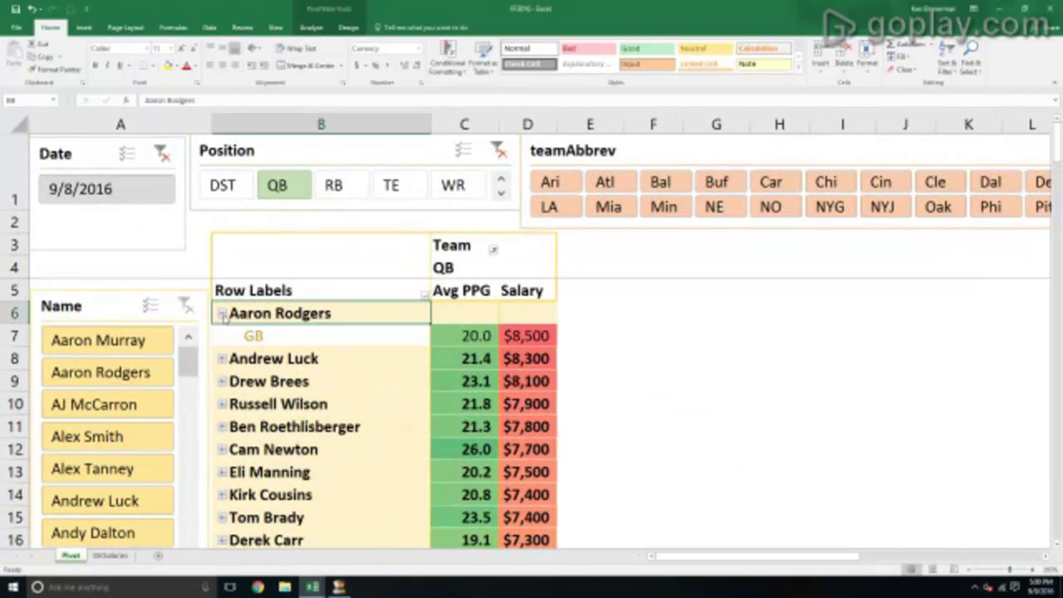
left_click(254, 334)
Step: Add GameInfo as a third row field and expand GB to show GB@Jax 01:00PM ET
right_click(277, 334)
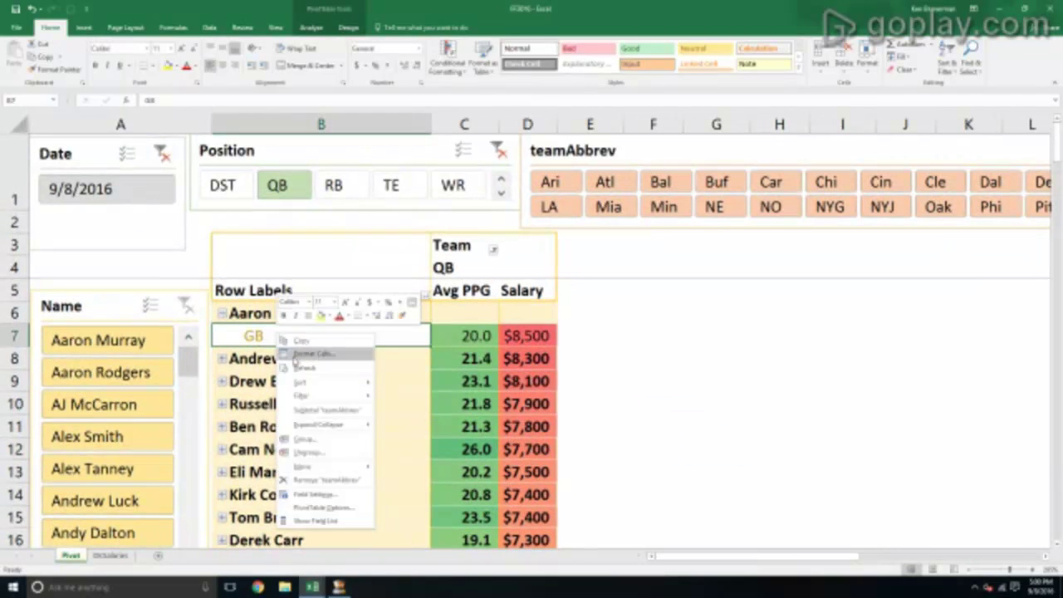
left_click(320, 521)
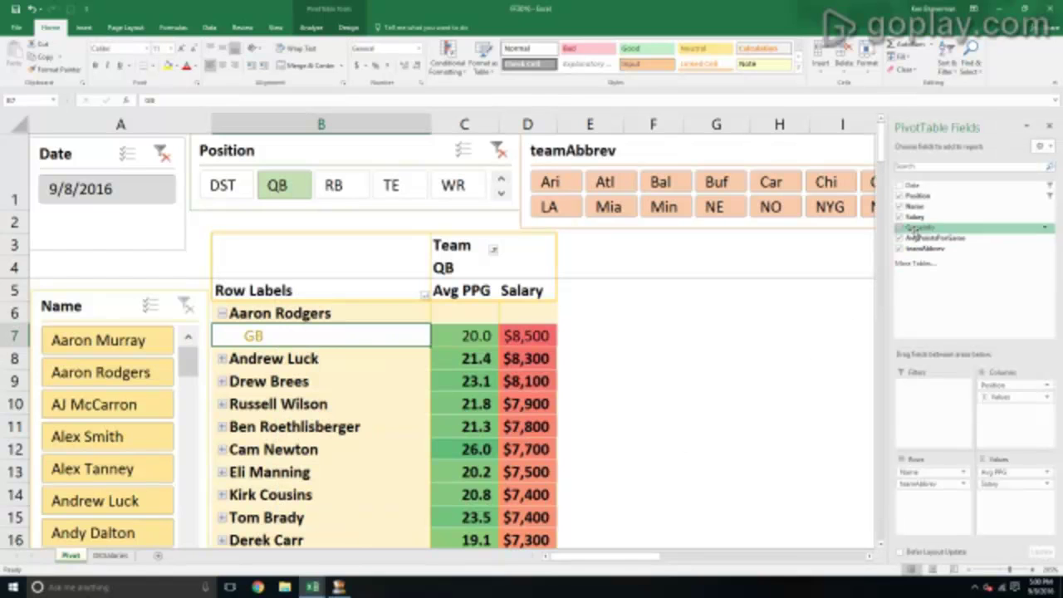
left_click_drag(917, 227, 897, 495)
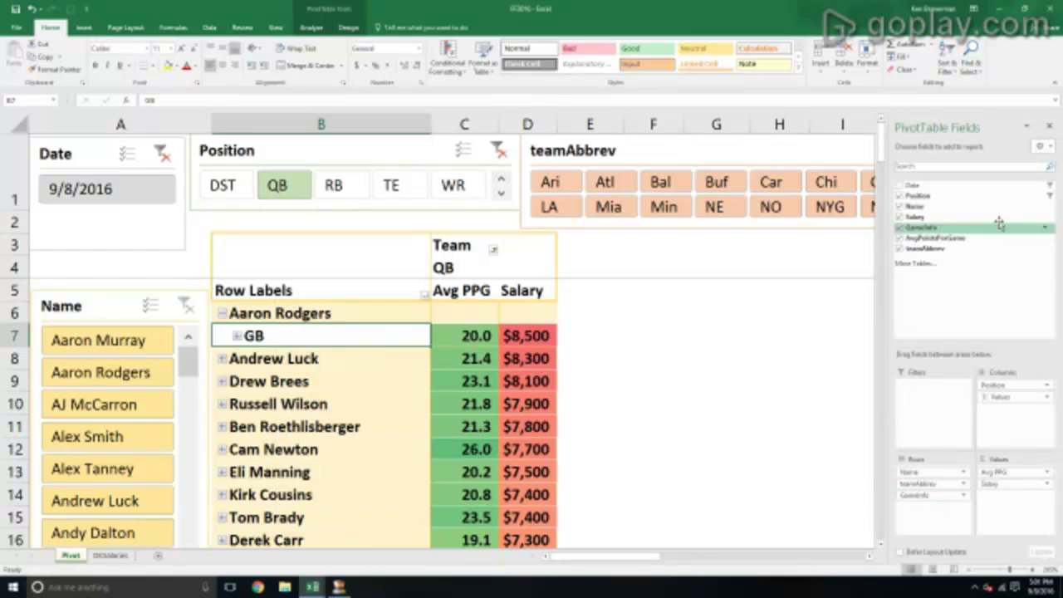
left_click(1048, 125)
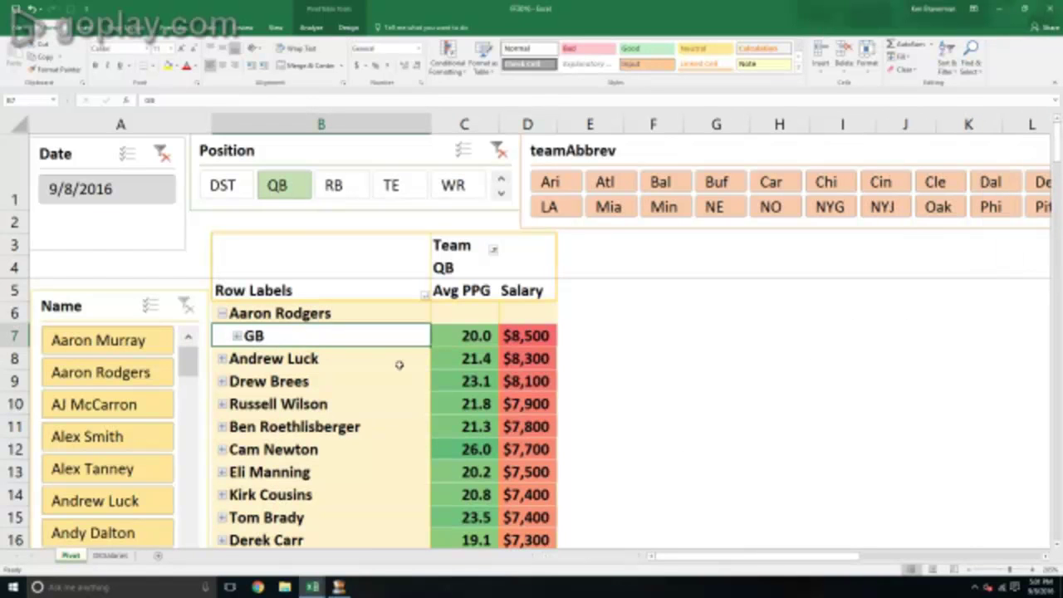
left_click(236, 336)
left_click(351, 359)
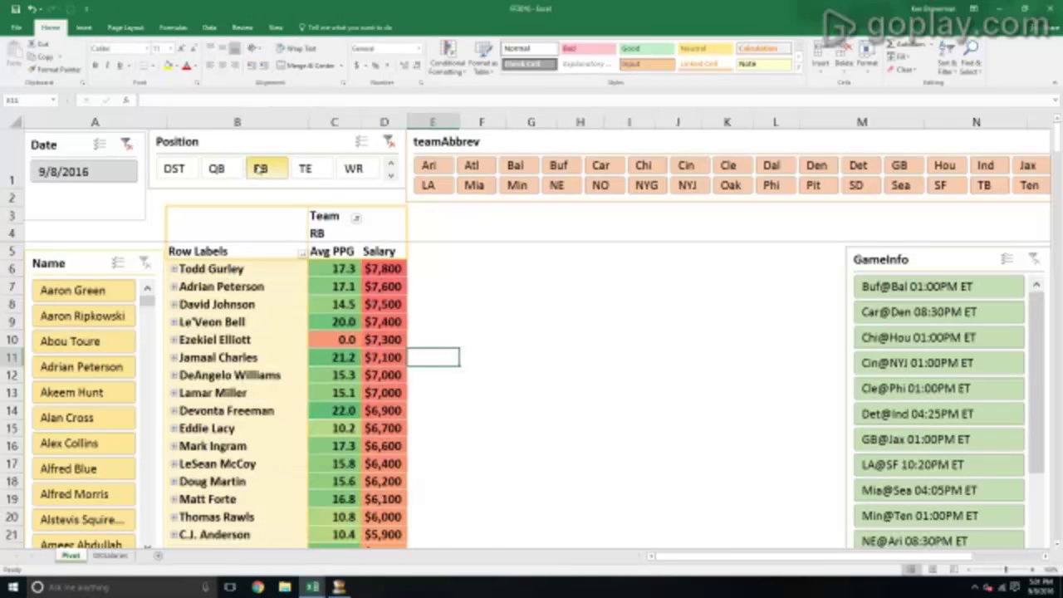
Step: Filter the pivot to wide receivers and rename the row header 'Drill Down Player Data'
left_click(306, 168)
left_click(345, 168)
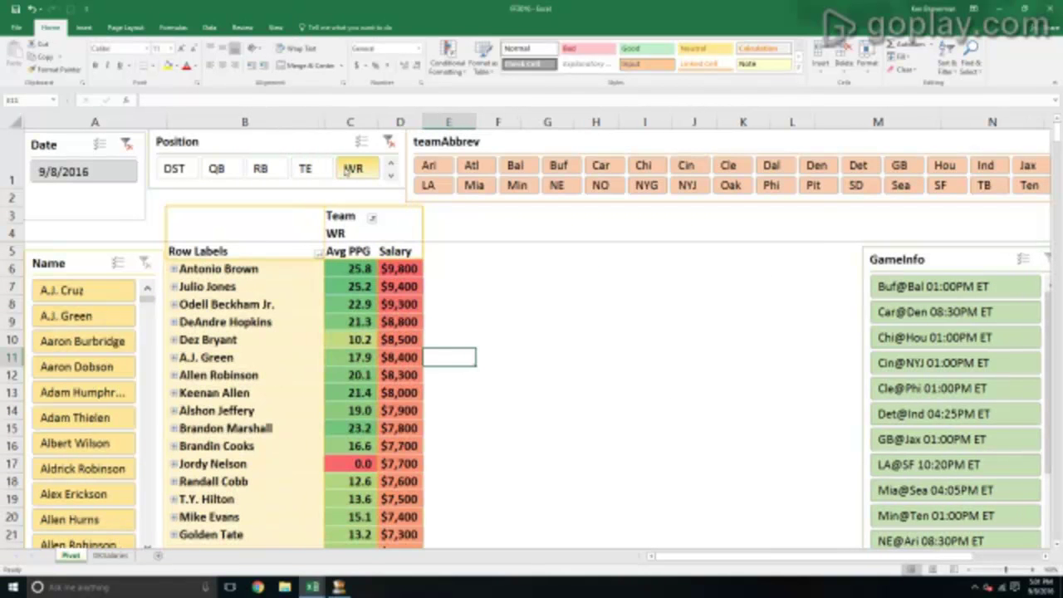
left_click(234, 254)
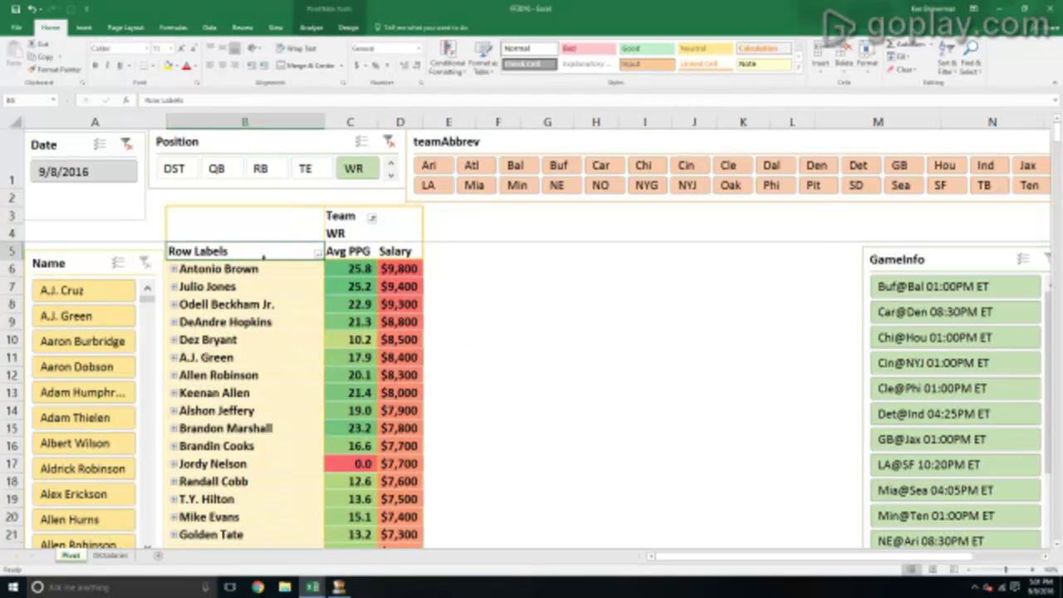
type("P")
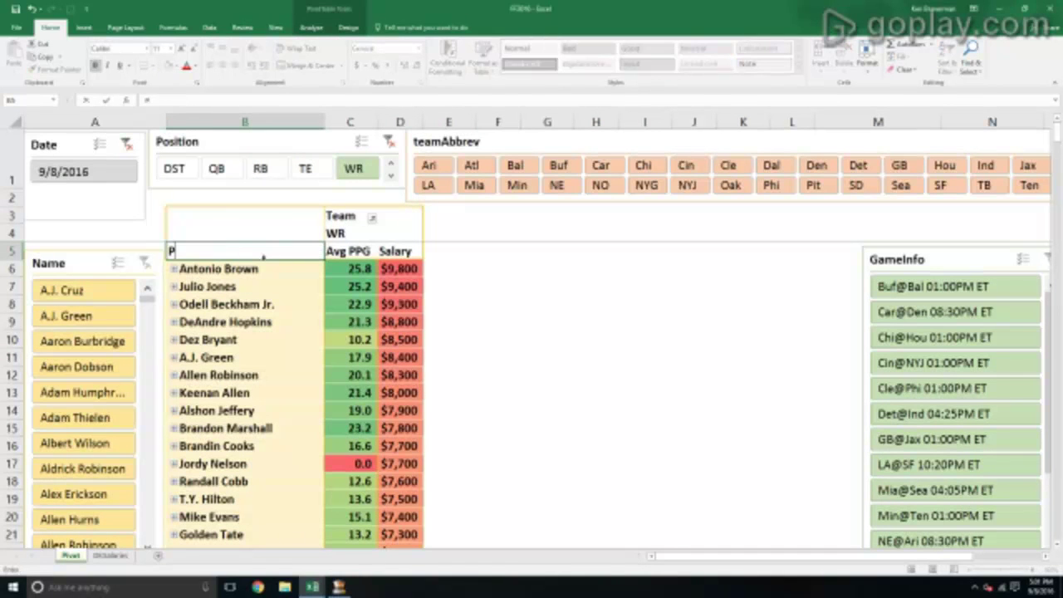
type("rill Down ")
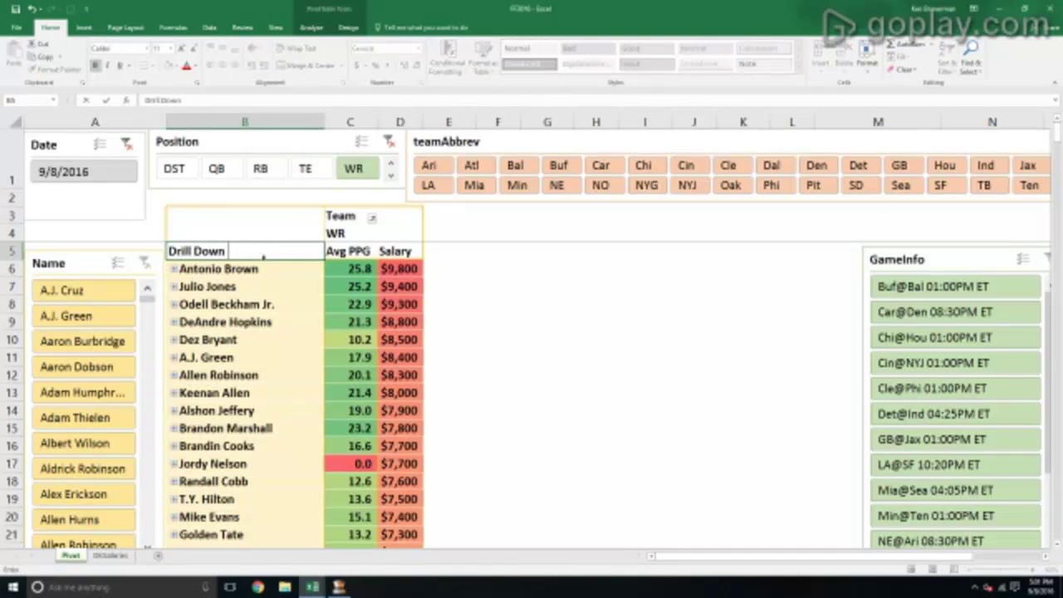
type("Player Data")
key("Return")
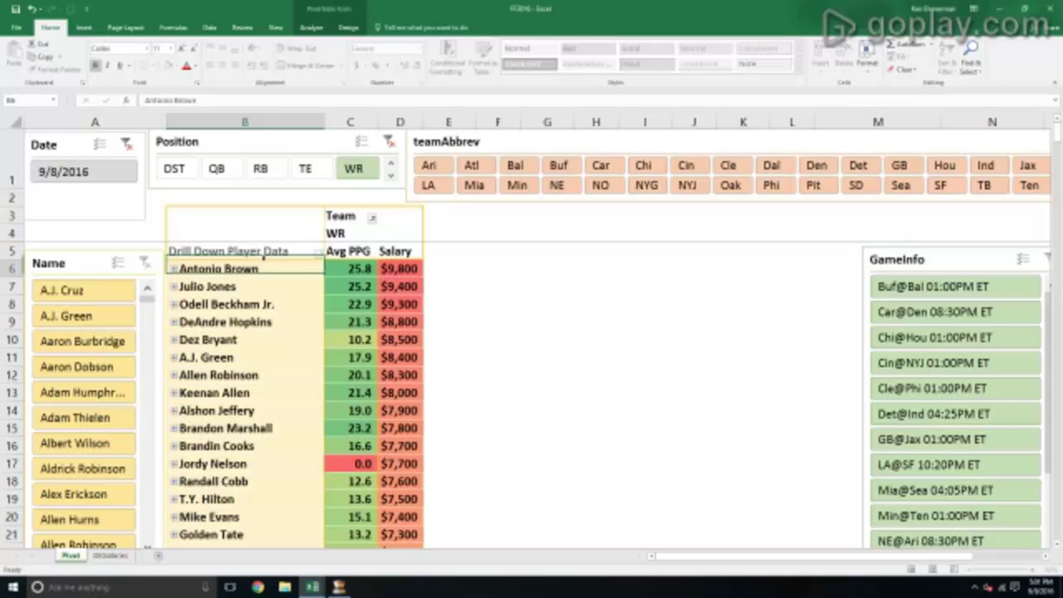
Step: Filter the pivot to DST and sort descending by Avg PPG, Chiefs' 11.5 on top
left_click(388, 142)
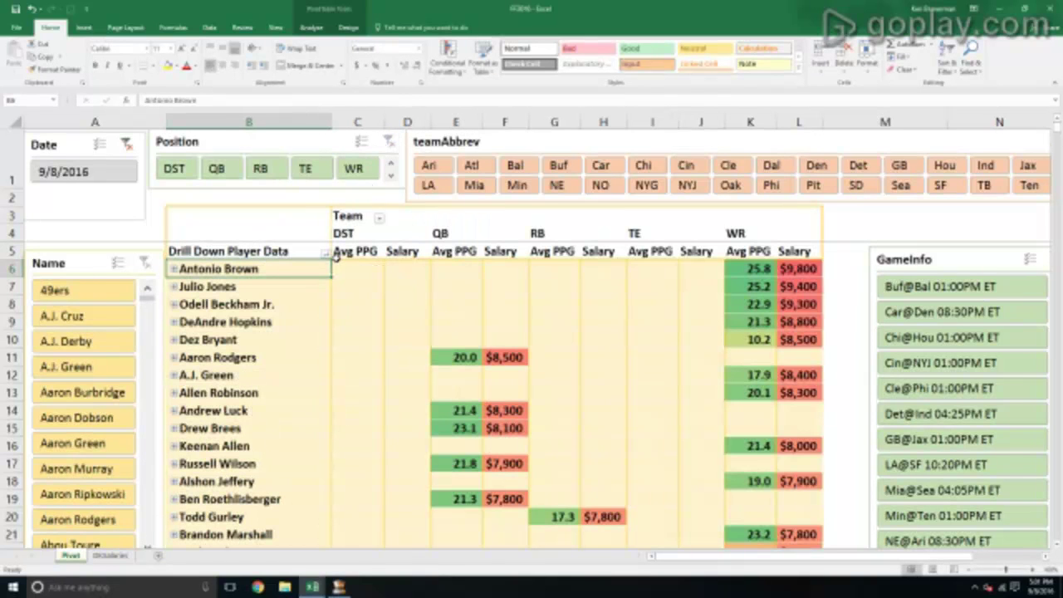
left_click(175, 169)
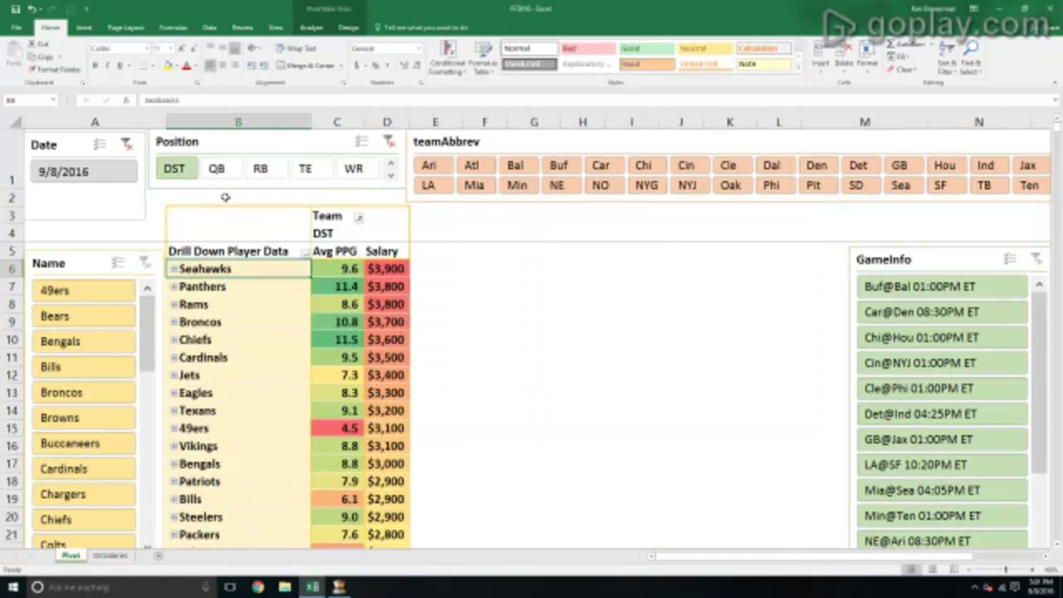
left_click(305, 251)
left_click(262, 316)
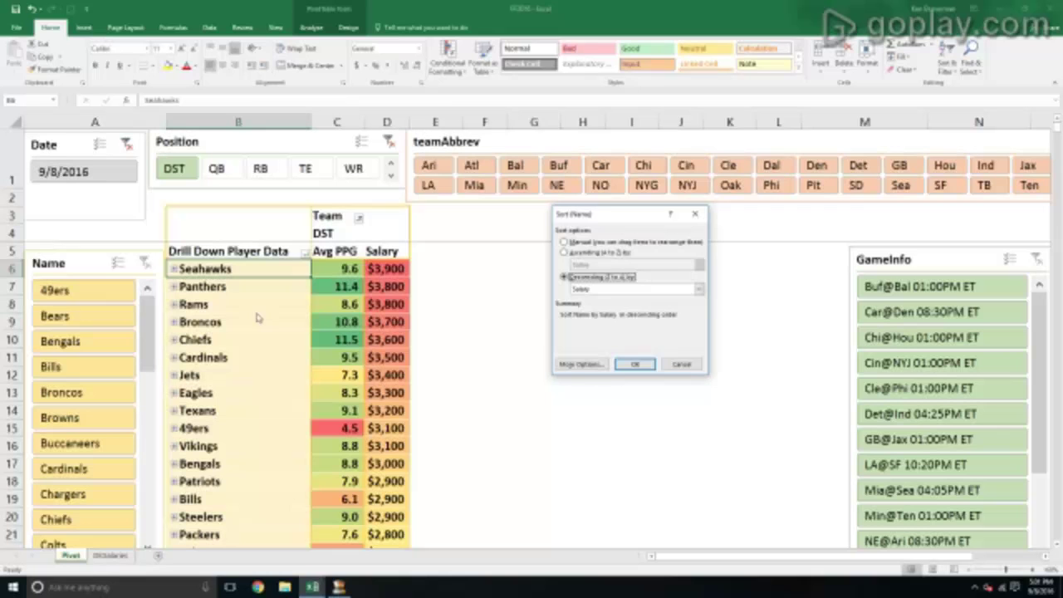
left_click(611, 291)
left_click(614, 316)
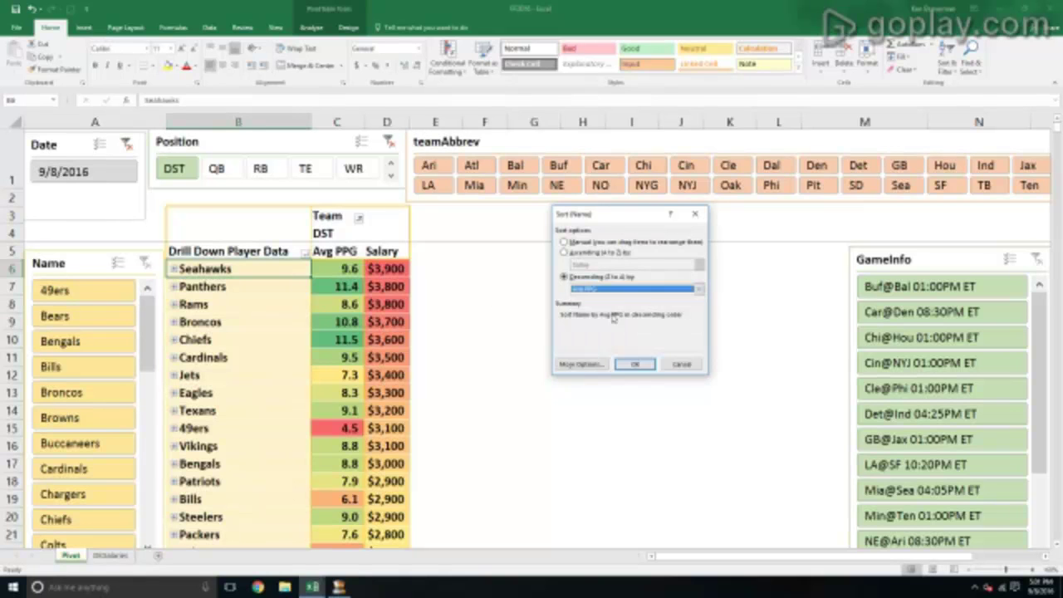
left_click(634, 364)
left_click(497, 352)
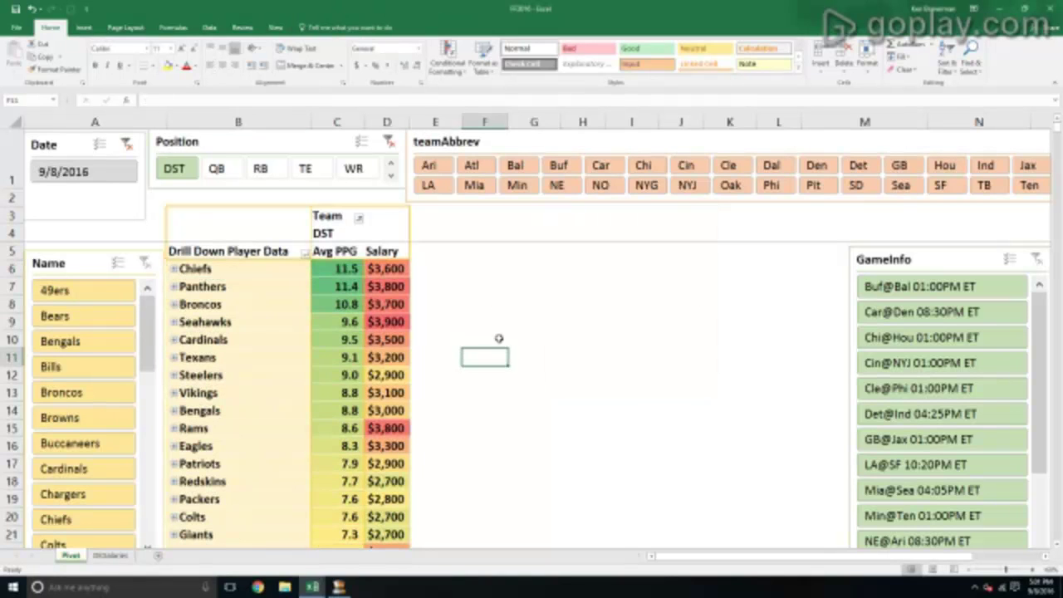
left_click(247, 273)
left_click(174, 269)
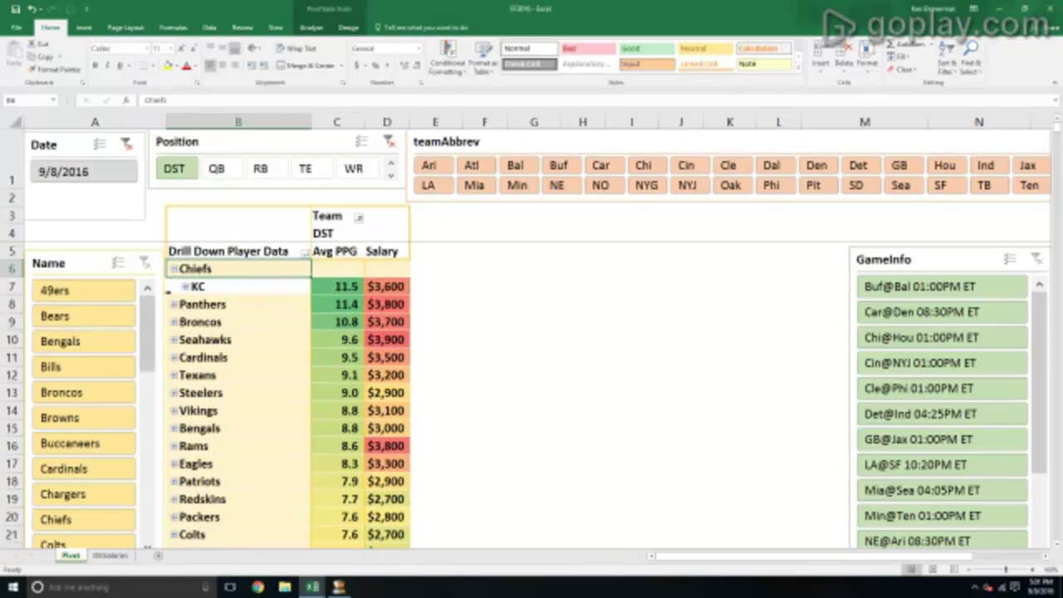
left_click(184, 287)
left_click(239, 304)
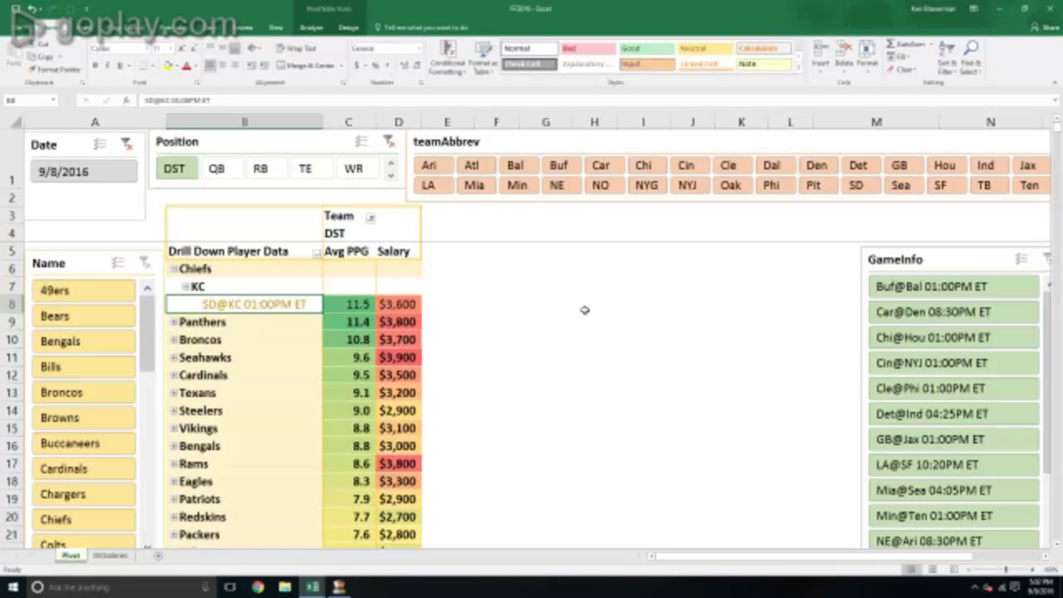
left_click(585, 319)
scroll(229, 366, "down", 3)
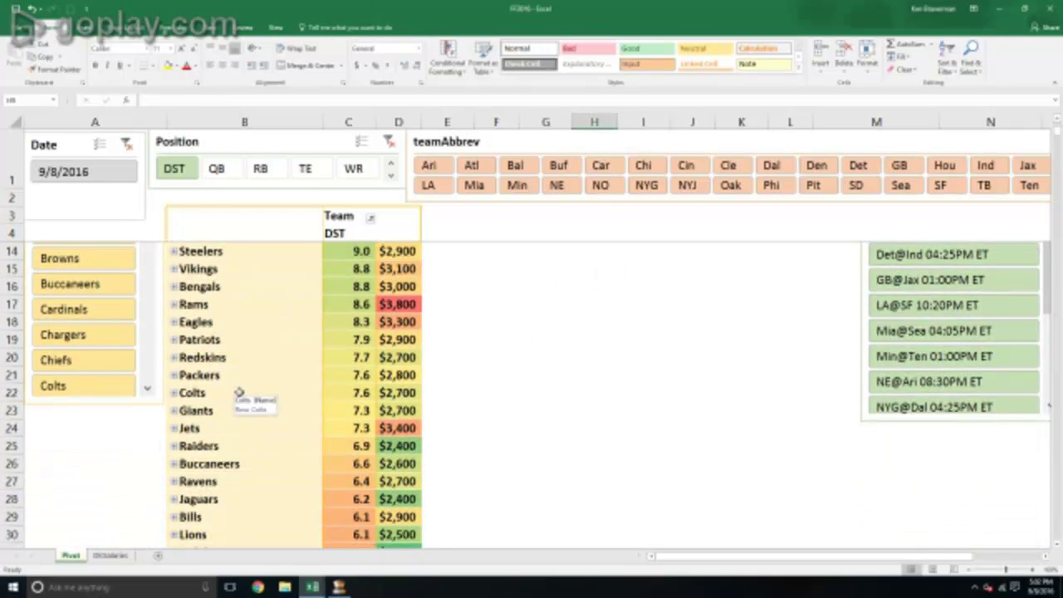
scroll(238, 392, "down", 1)
scroll(239, 392, "down", 2)
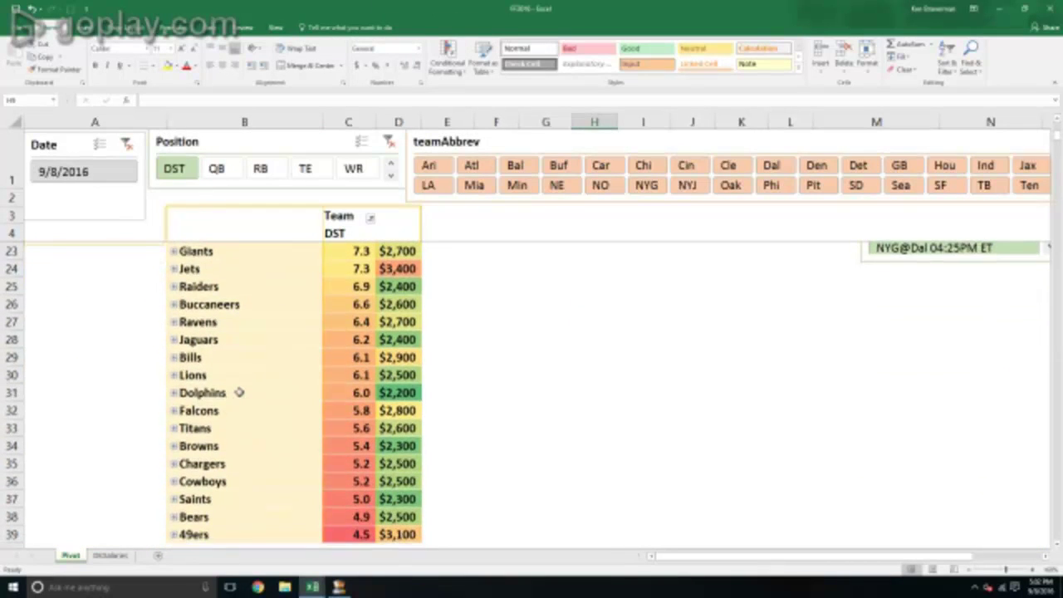
left_click_drag(220, 462, 398, 464)
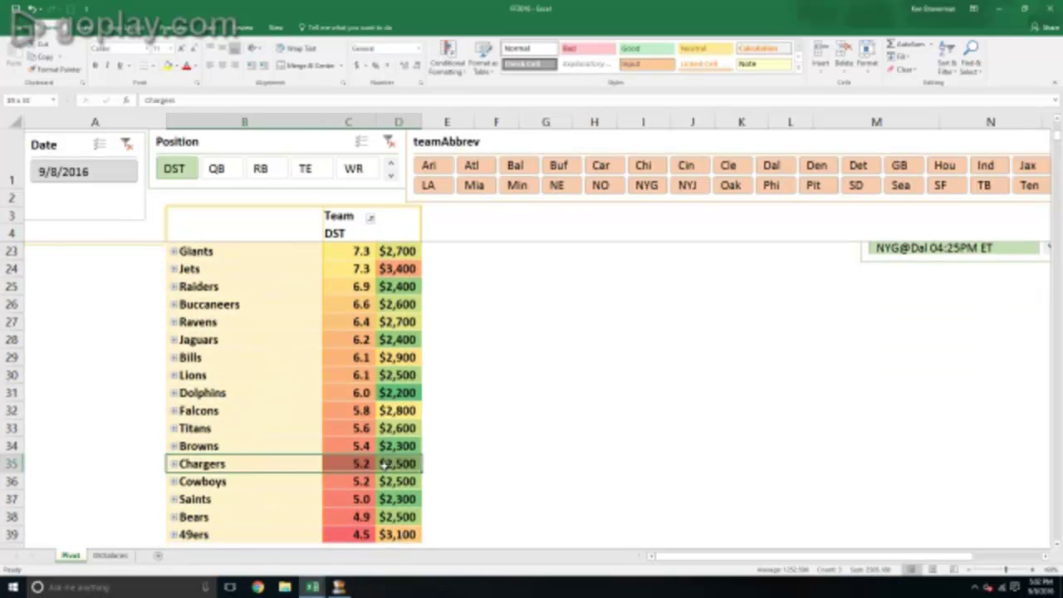
scroll(582, 439, "up", 6)
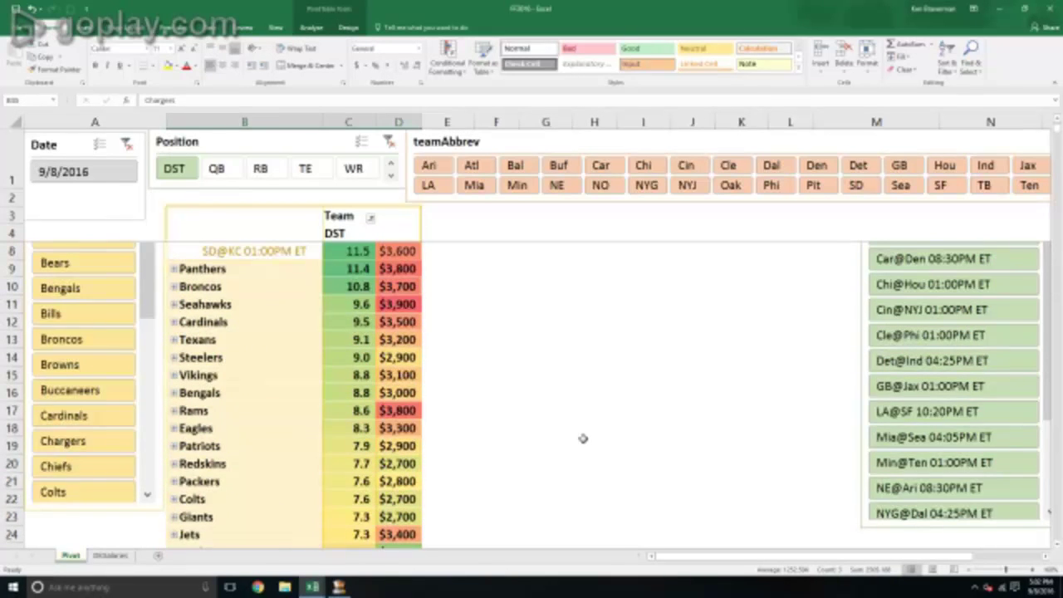
left_click(212, 269)
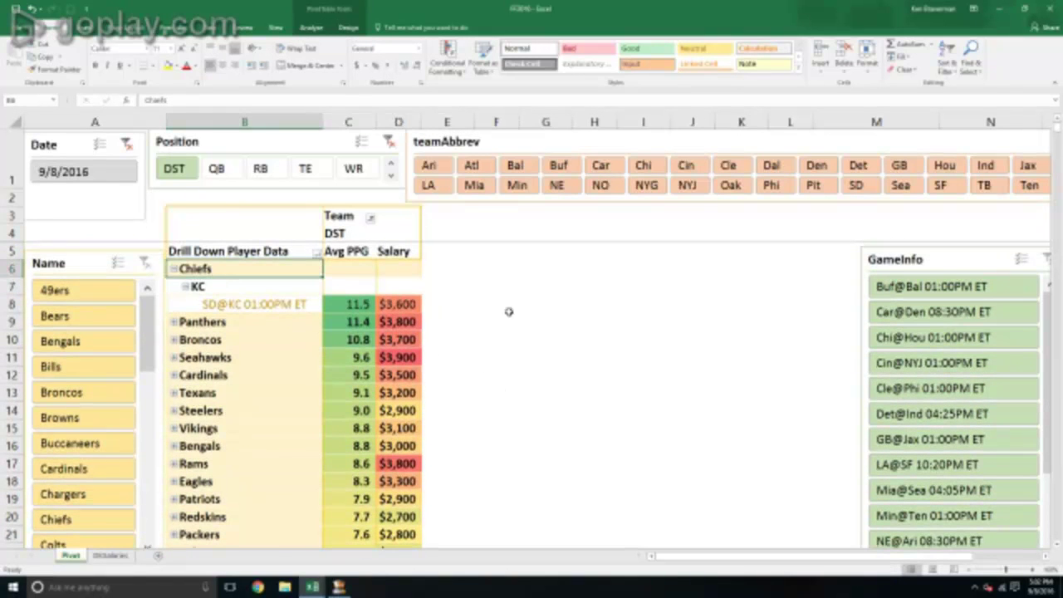
left_click(174, 269)
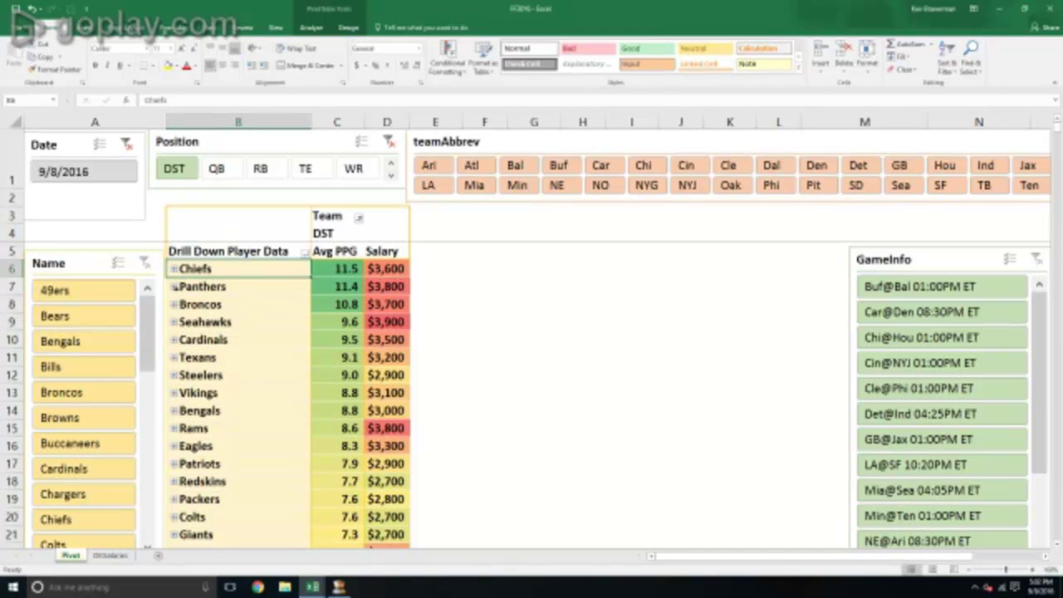
Step: Filter the Position slicer to QB, then RB, checking Tom Brady's $7,400 salary
left_click_drag(252, 292, 235, 301)
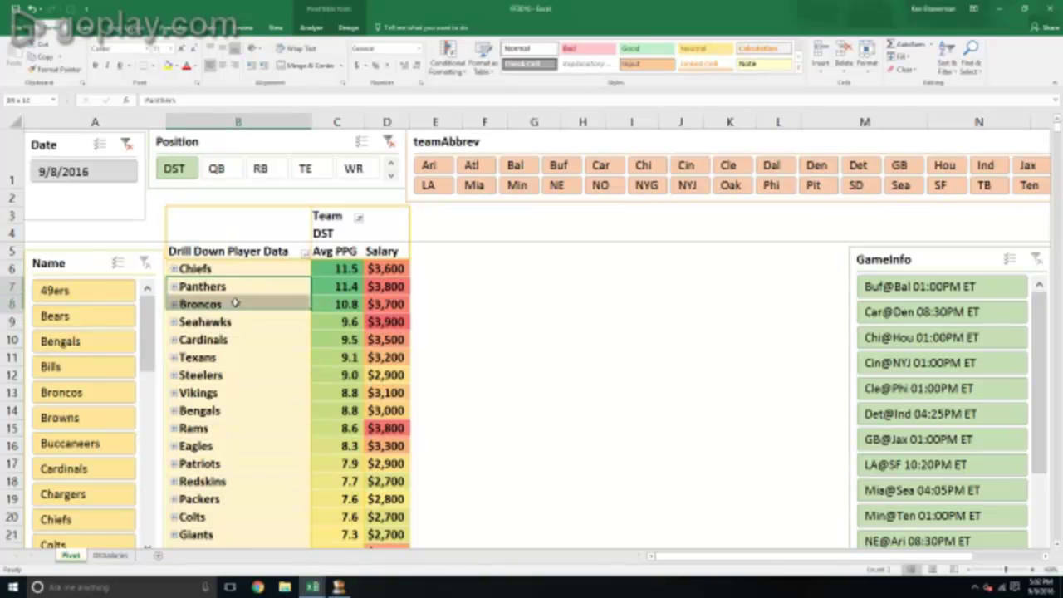
left_click(216, 168)
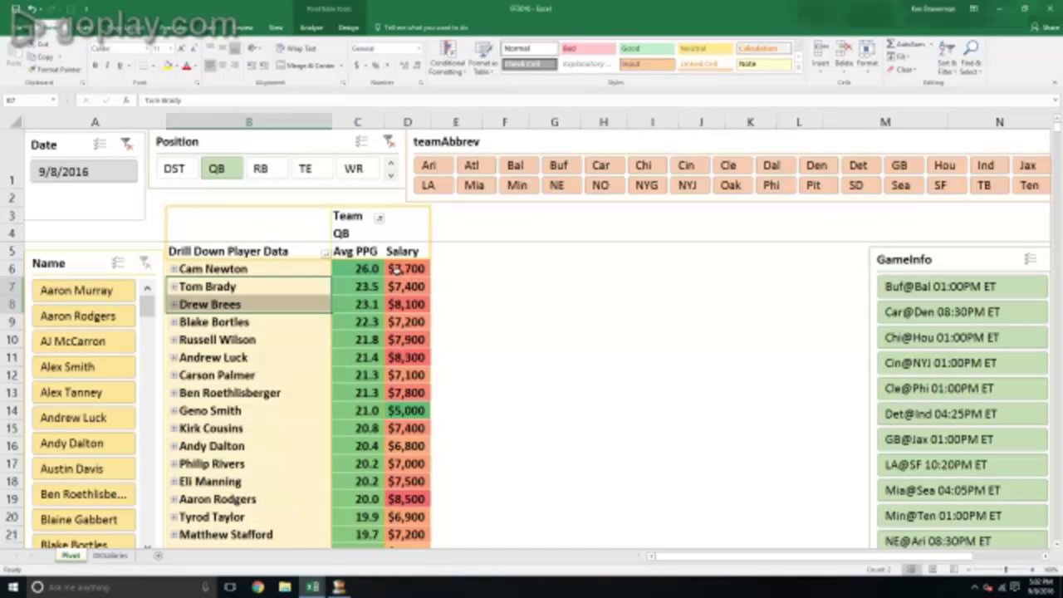
left_click(412, 285)
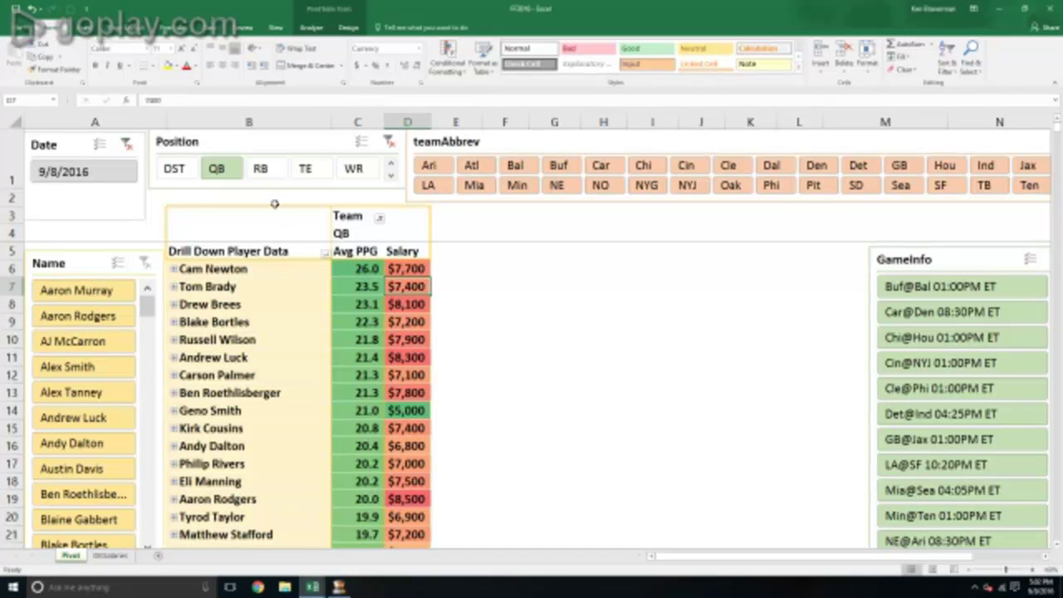
left_click(260, 169)
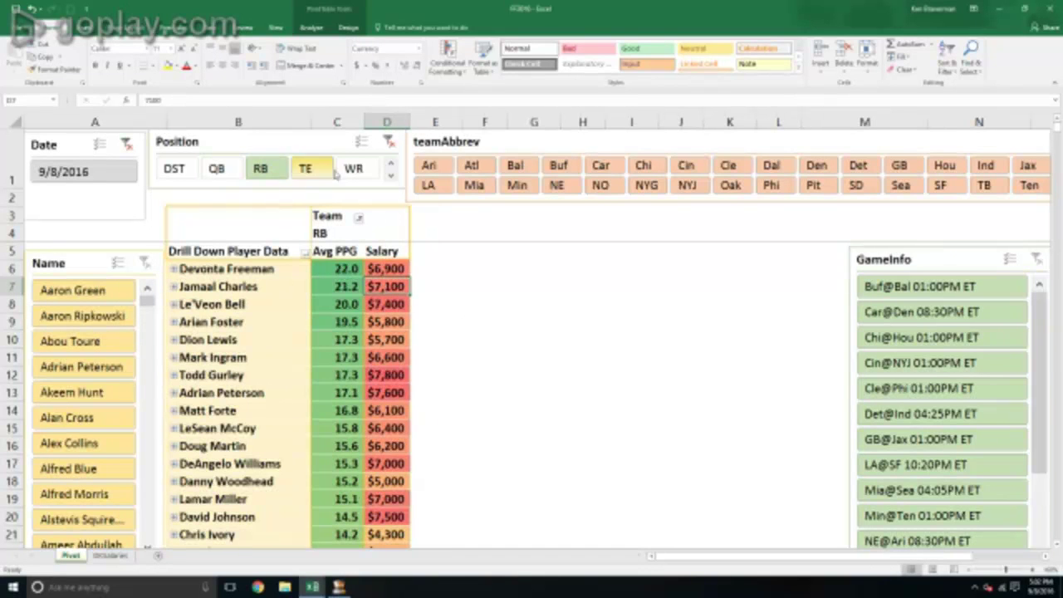
scroll(441, 373, "down", 5)
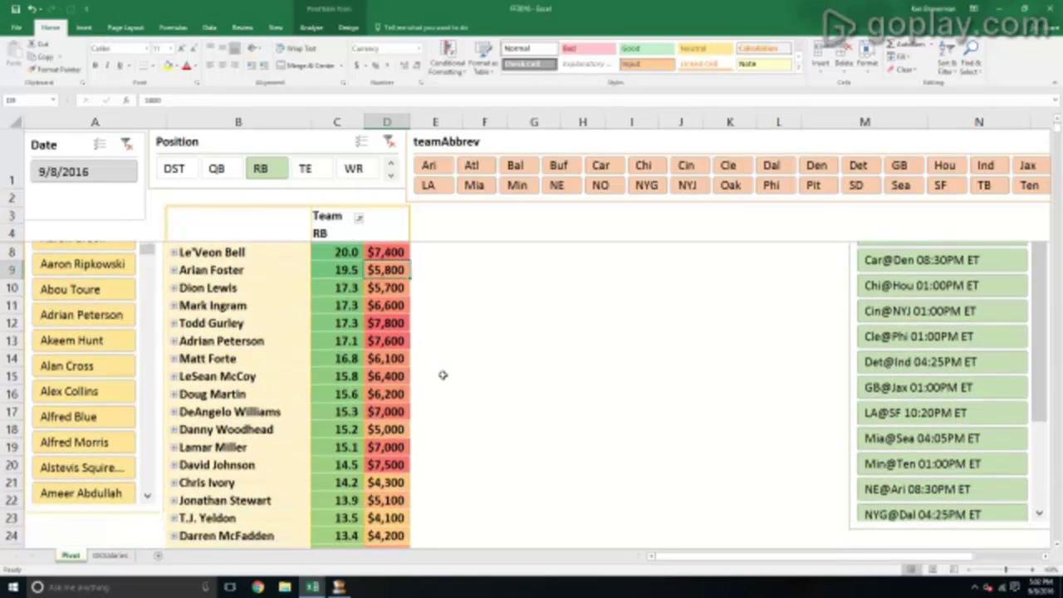
scroll(444, 378, "up", 5)
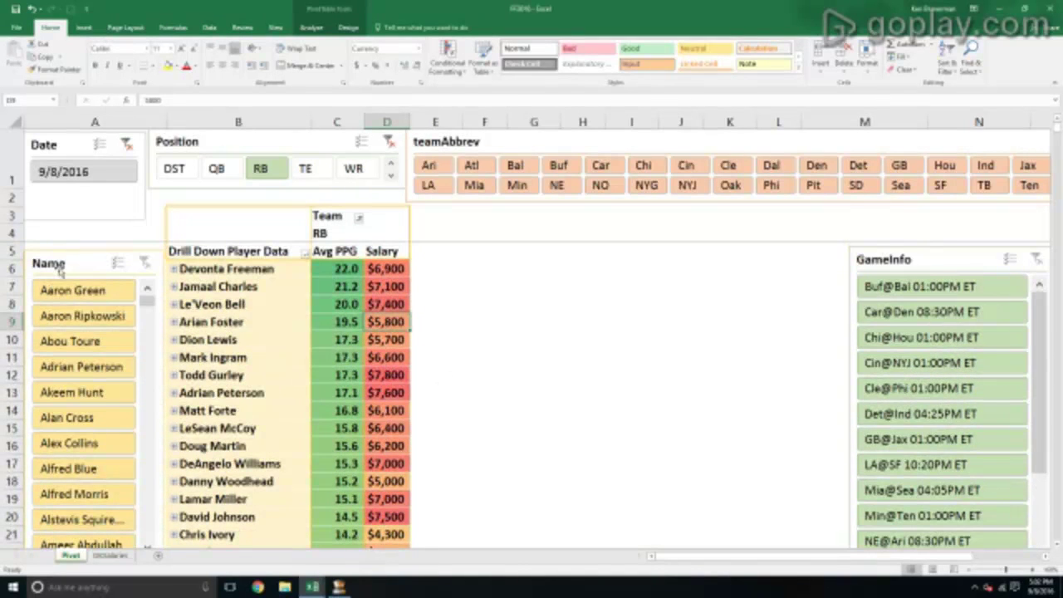
Step: Freeze panes so rows 1–5 with the slicers and pivot headers stay fixed
left_click(13, 268)
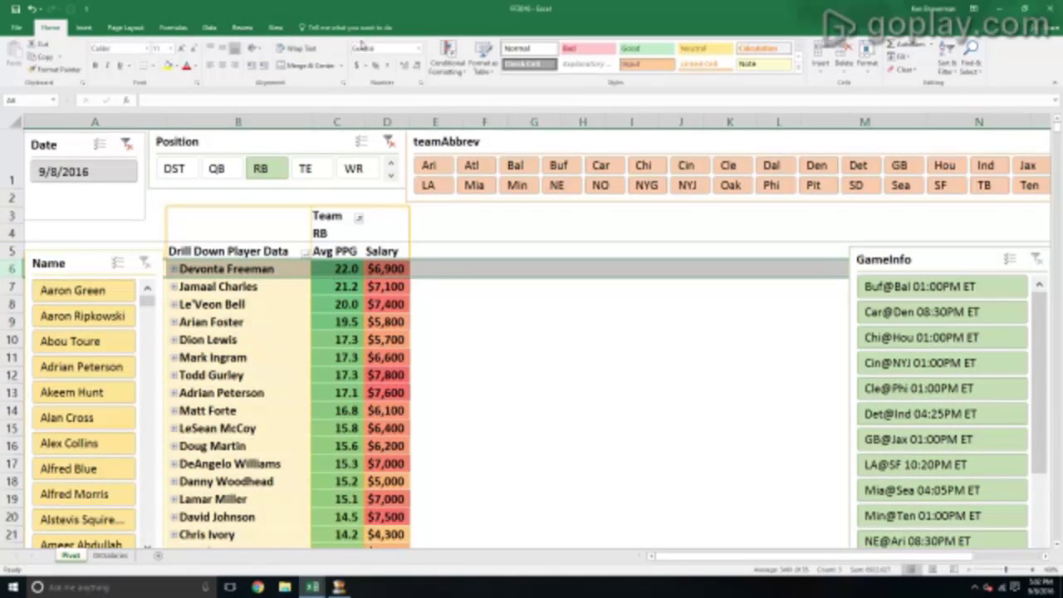
left_click(275, 28)
left_click(358, 63)
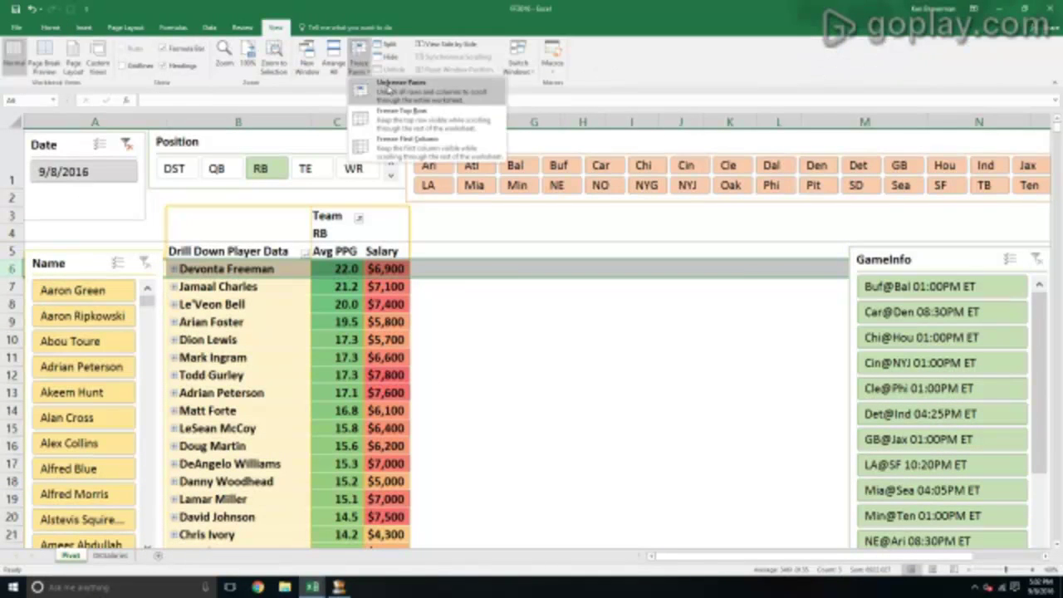
left_click(390, 86)
left_click(359, 62)
left_click(390, 87)
Step: Check the frozen header rows while scrolling, then filter the pivot to TE players
scroll(470, 337, "down", 2)
left_click(489, 356)
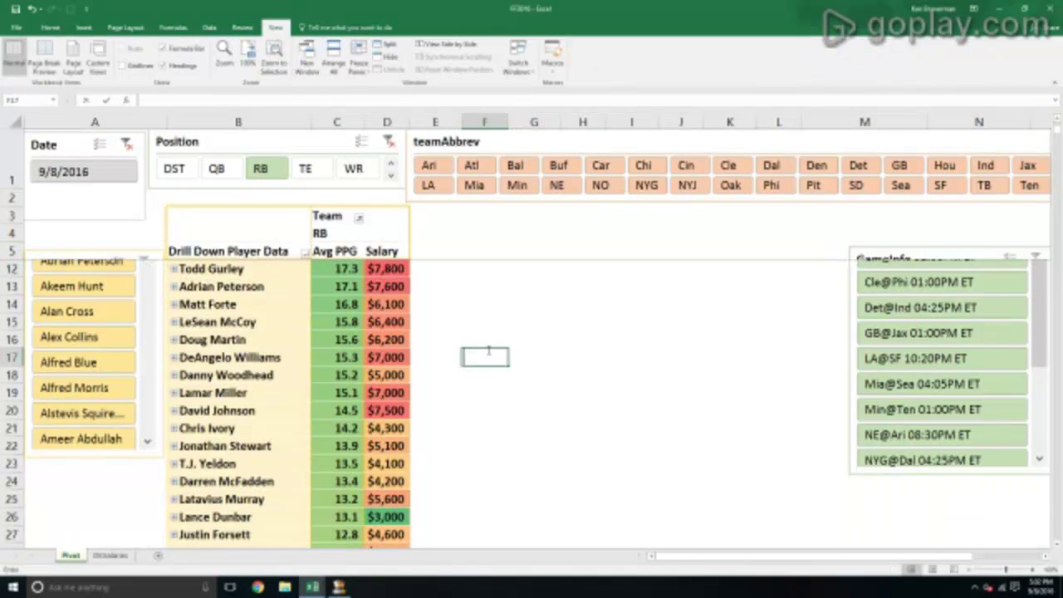
scroll(490, 355, "down", 9)
scroll(490, 356, "up", 11)
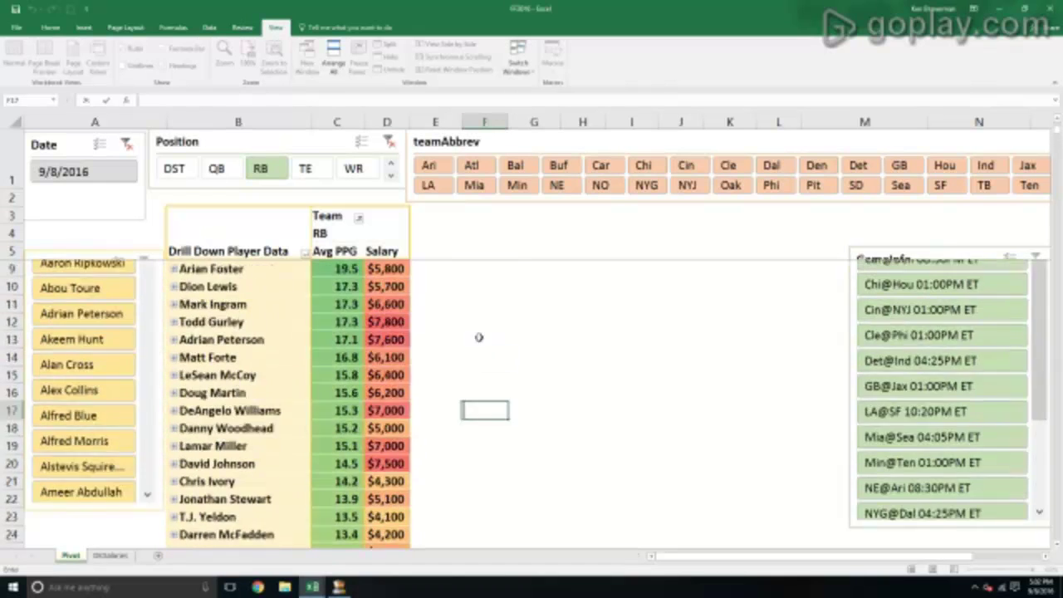
left_click(305, 168)
Step: Clear the Position slicer filter so all positions show in the pivot
left_click(353, 168)
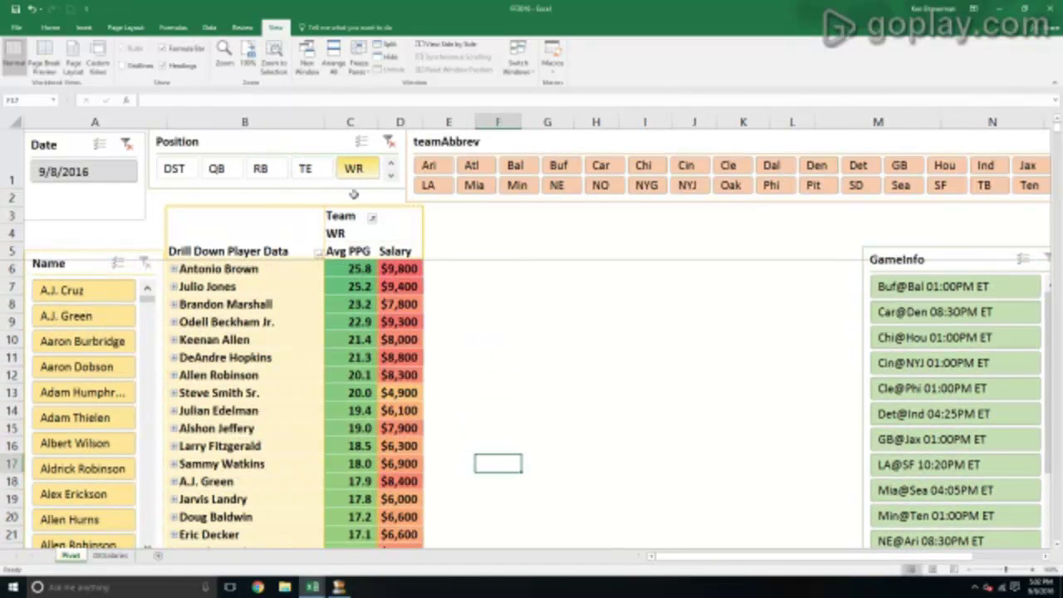
left_click(329, 332)
left_click(388, 143)
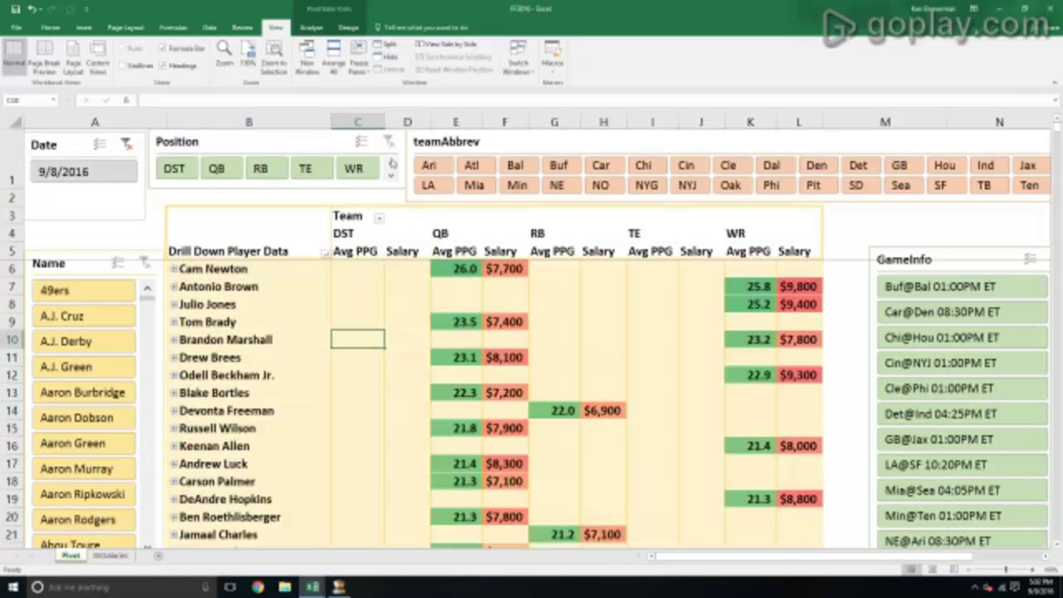
Step: Move teamAbbrev to the left of player names and collapse the team groups
right_click(304, 357)
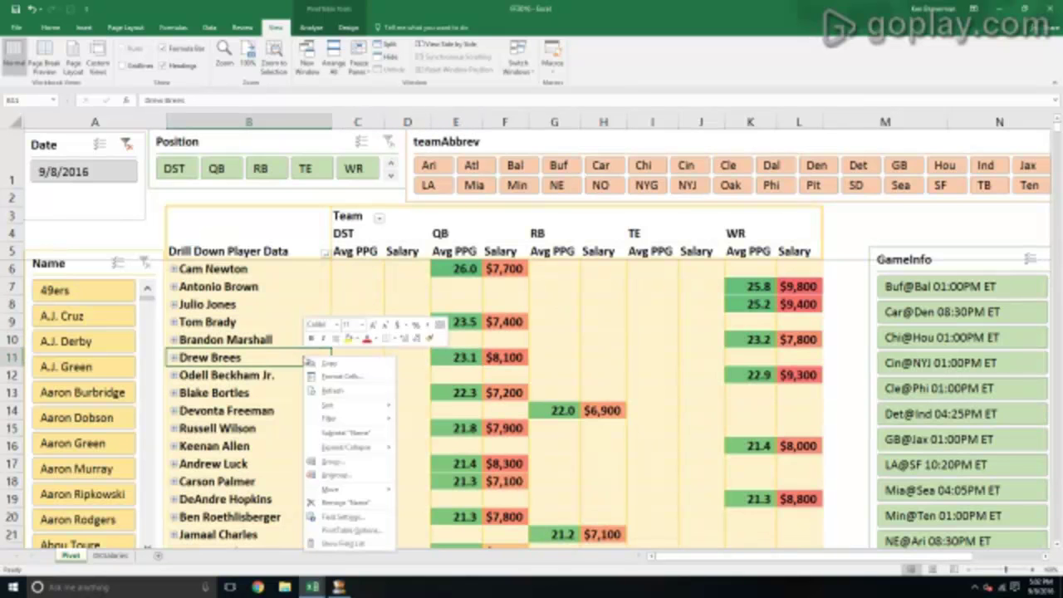
left_click(181, 349)
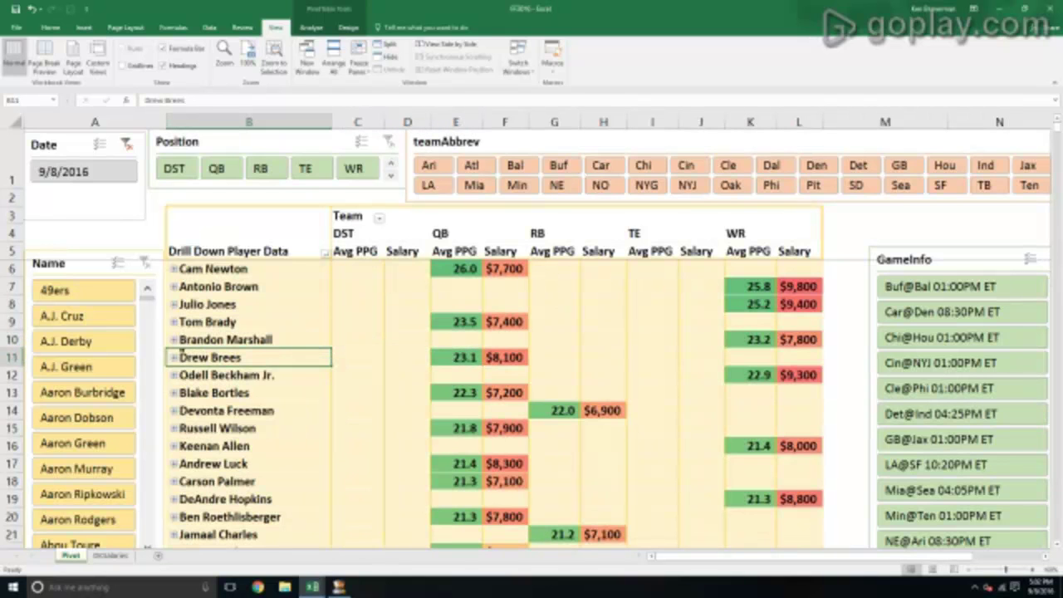
right_click(203, 375)
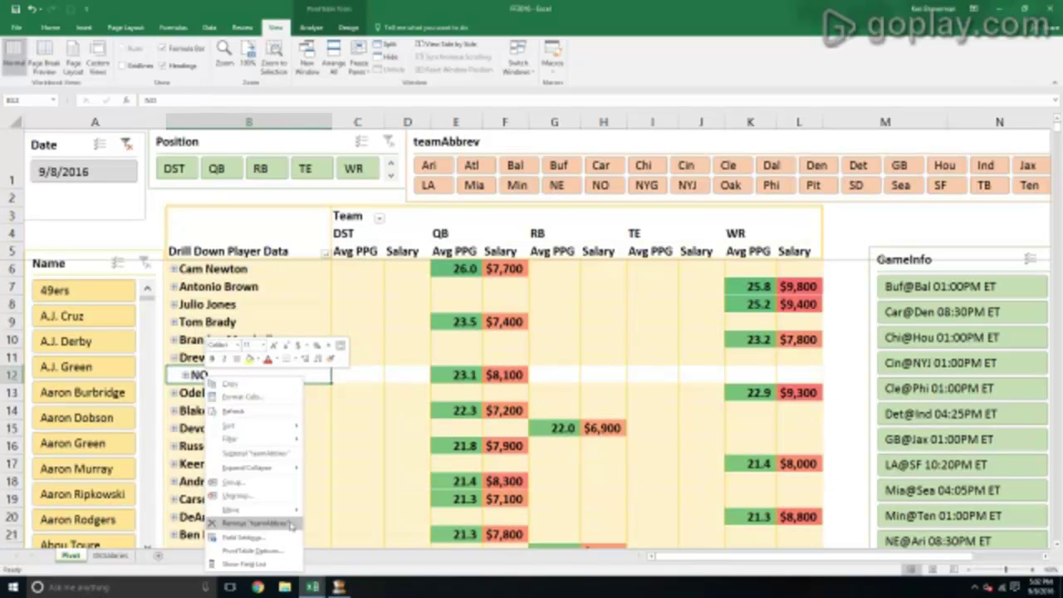
mouse_move(294, 510)
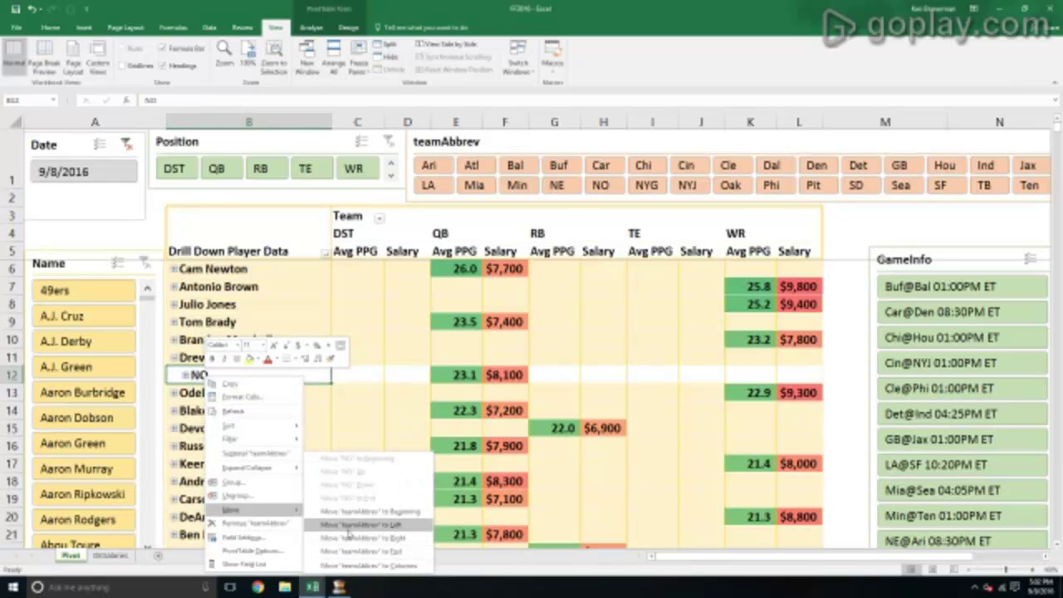
left_click(340, 524)
left_click(174, 286)
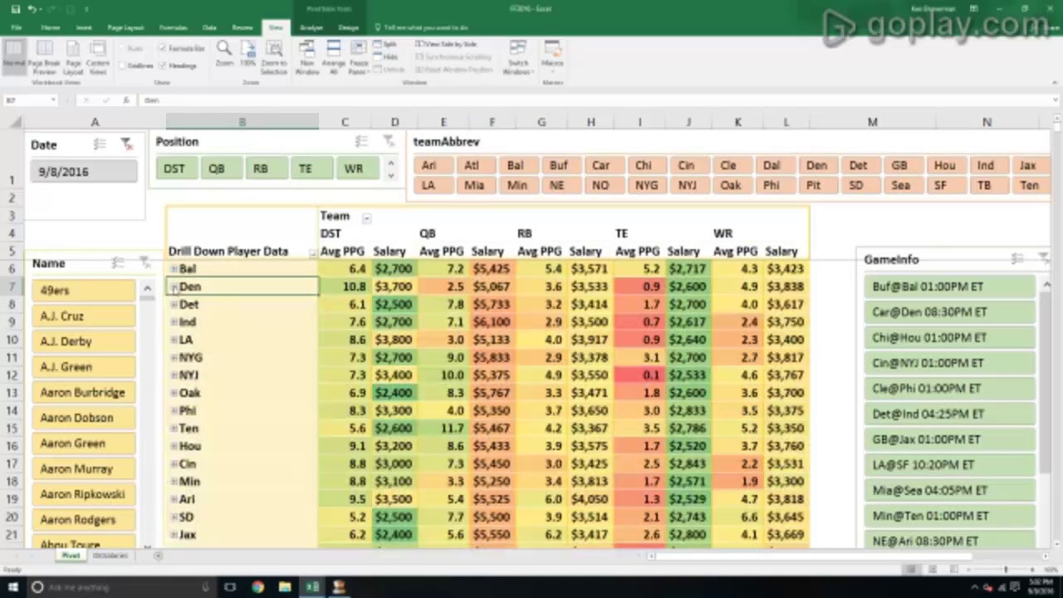
Step: Filter the pivot to QB, sort teams by Salary descending, and collapse the GB group
left_click(215, 169)
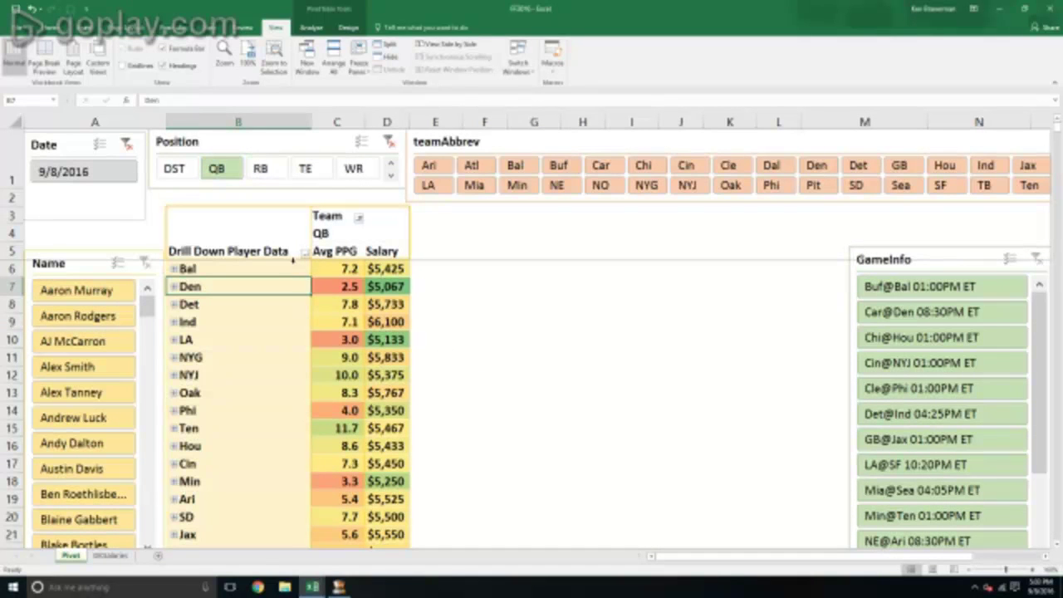
left_click(305, 253)
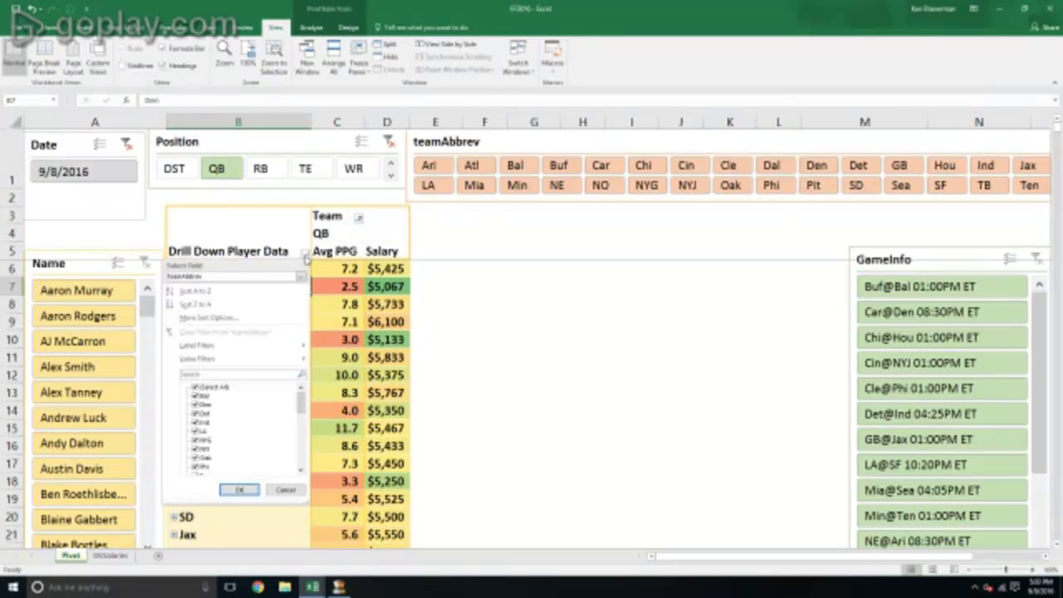
left_click(282, 309)
left_click(565, 278)
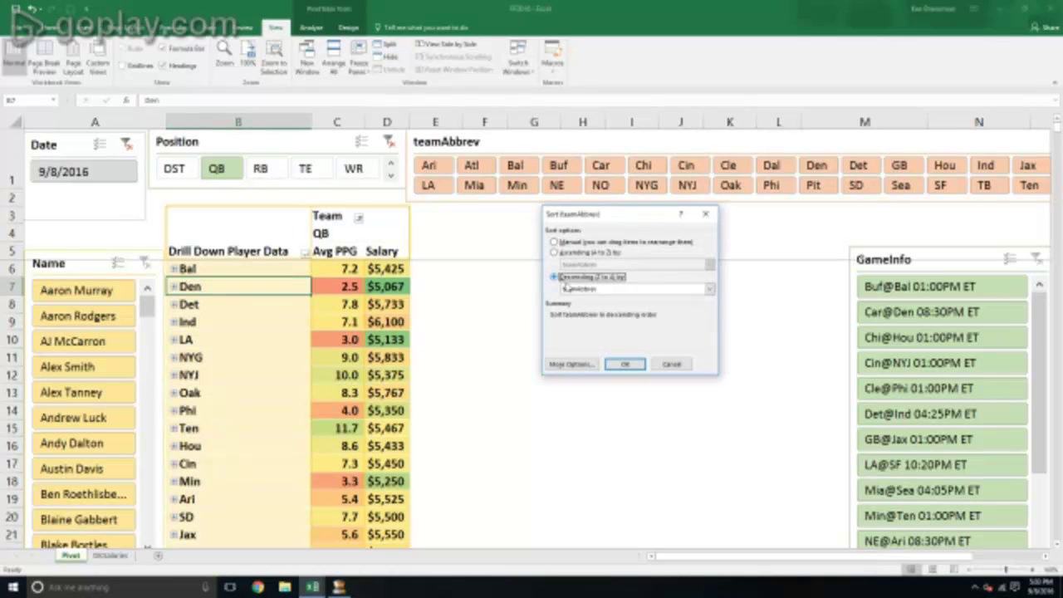
left_click(587, 290)
left_click(571, 313)
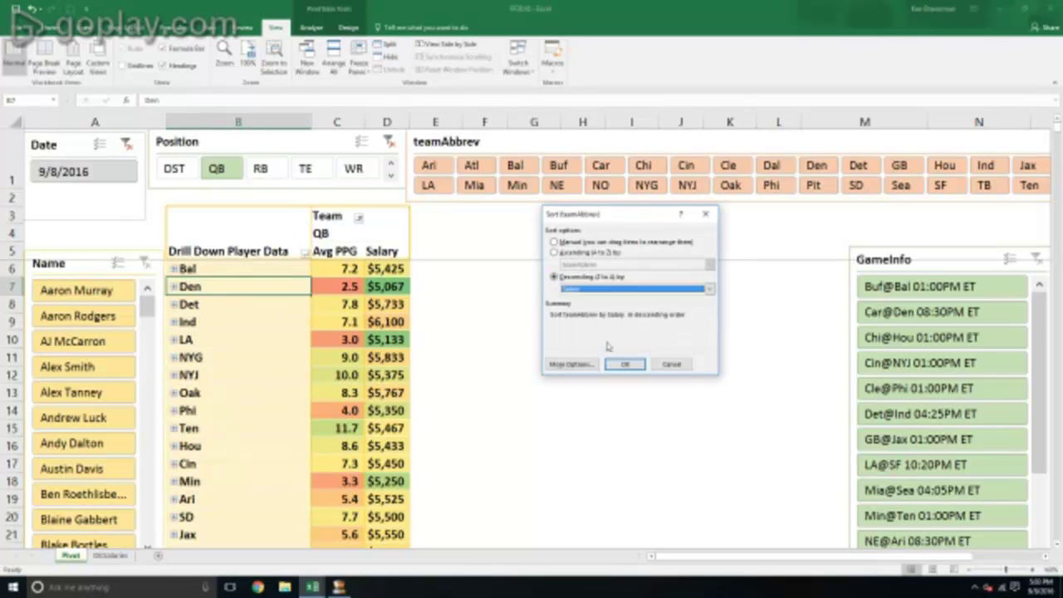
left_click(624, 366)
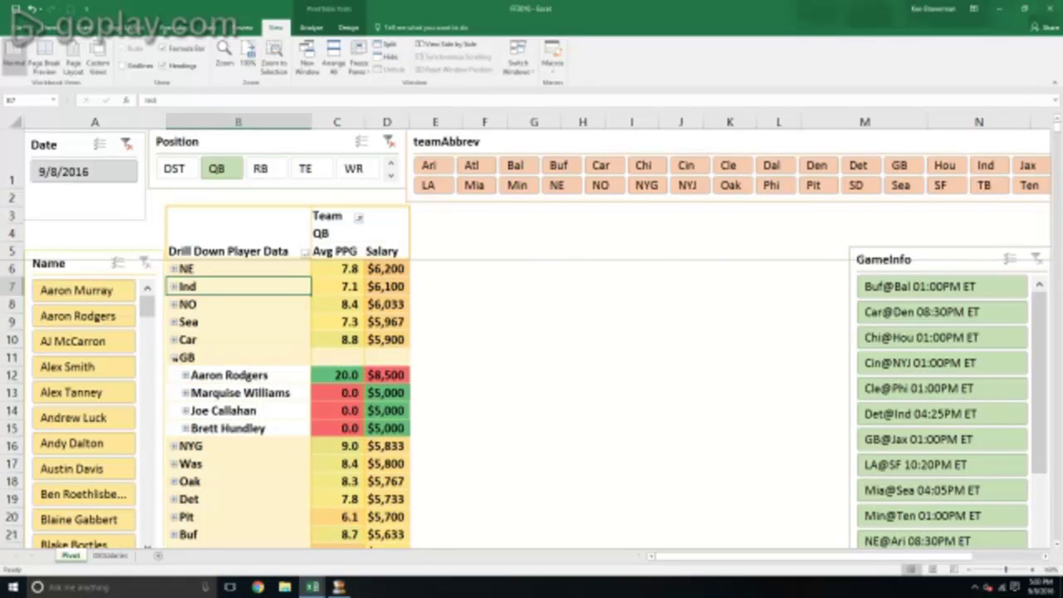
left_click(174, 357)
Step: Check NE's quarterbacks, then collapse the NE and KC groups so each team is one row
left_click(400, 338)
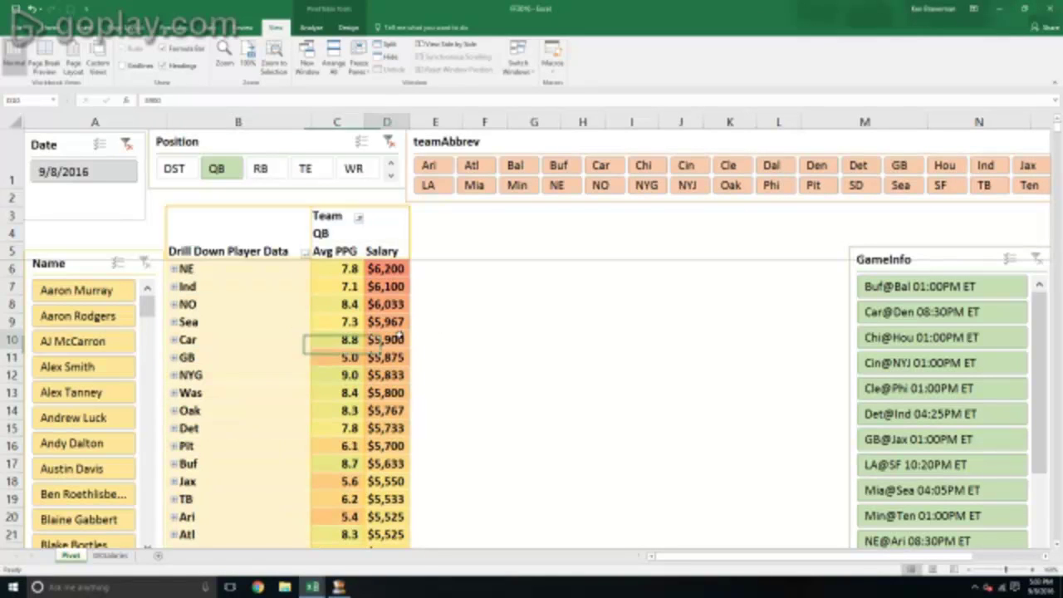
left_click(175, 270)
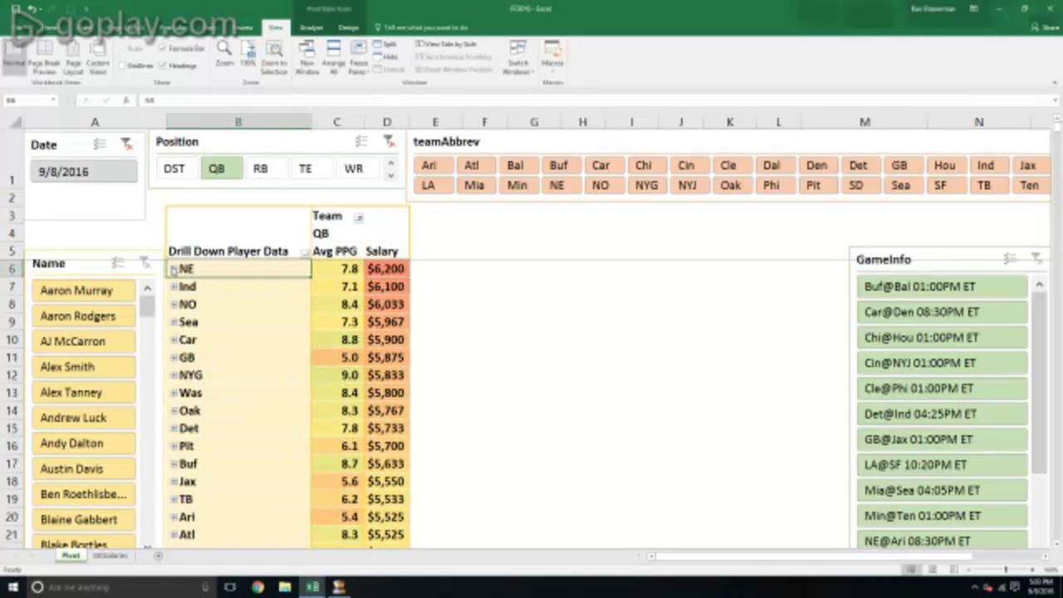
left_click(173, 269)
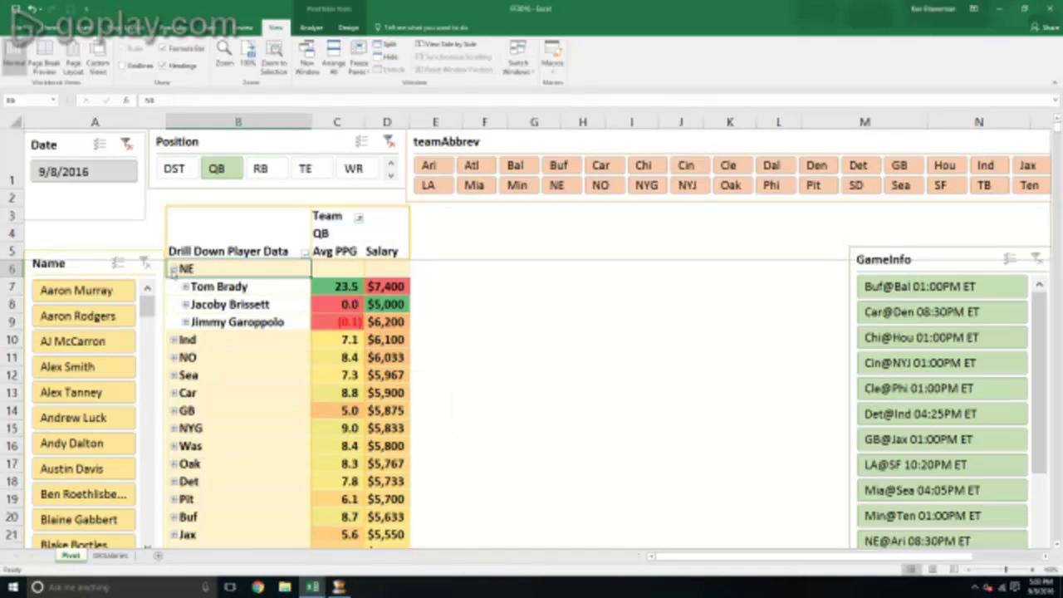
left_click(174, 270)
scroll(419, 378, "down", 5)
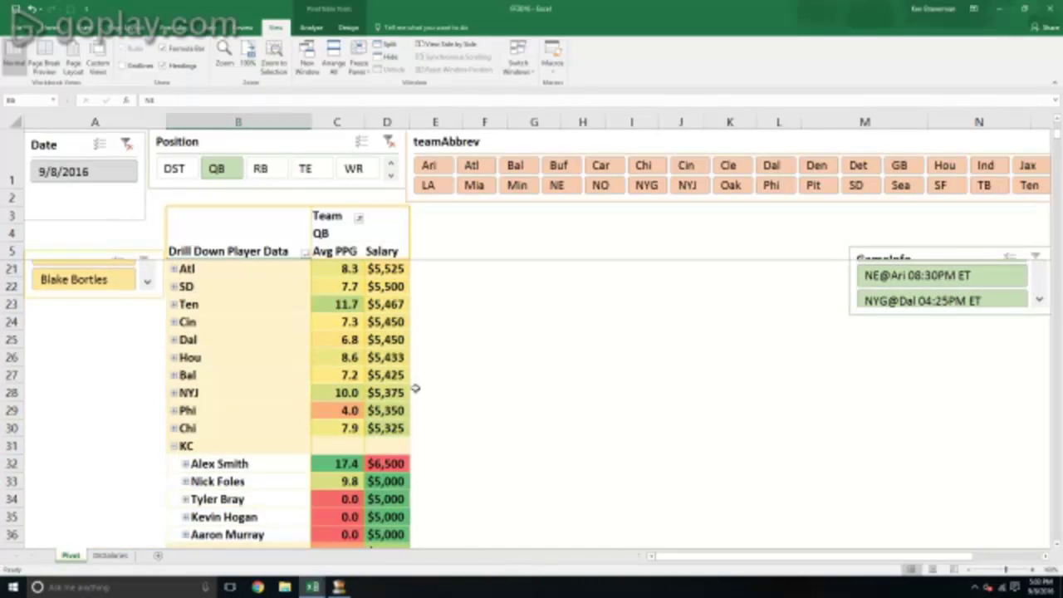
scroll(157, 393, "down", 1)
left_click(174, 393)
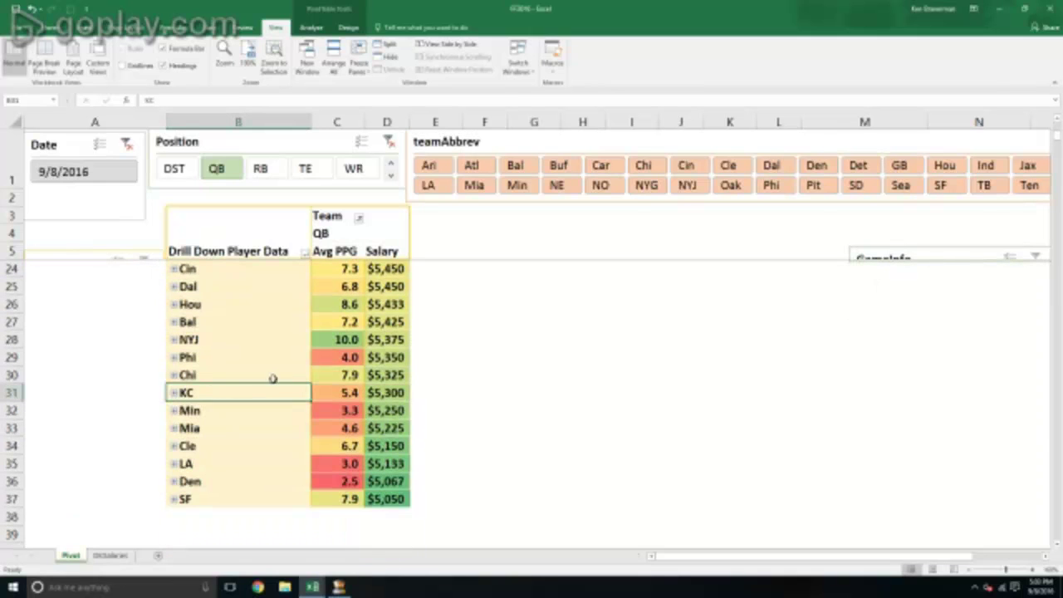
scroll(436, 417, "down", 2)
scroll(436, 417, "up", 8)
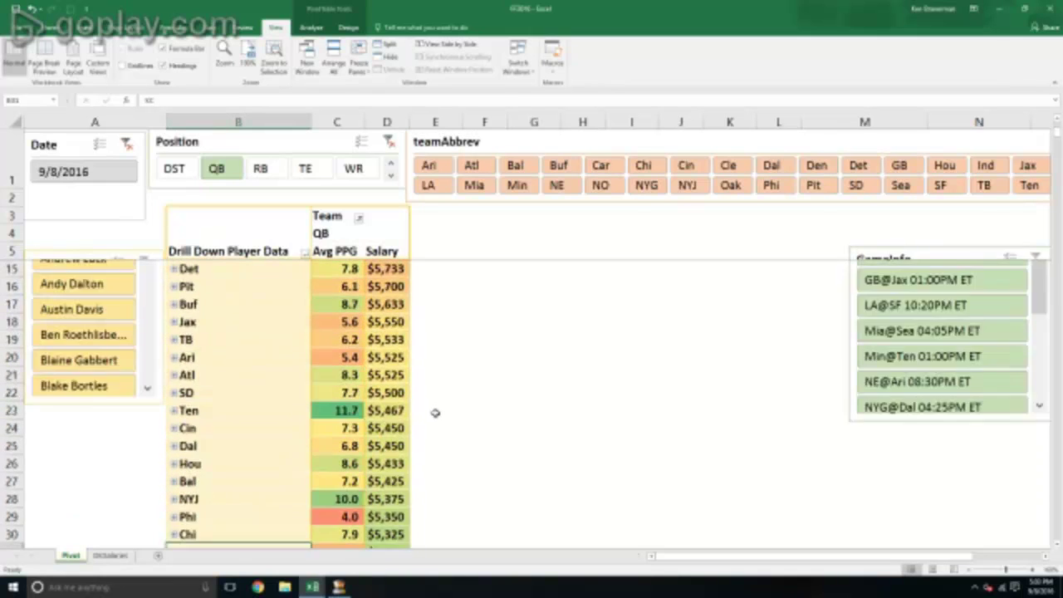
Step: Enter 'Good Luck in WEEEKKKKKKK 1 Eeryone!' in cell F10 beside the pivot
left_click(478, 343)
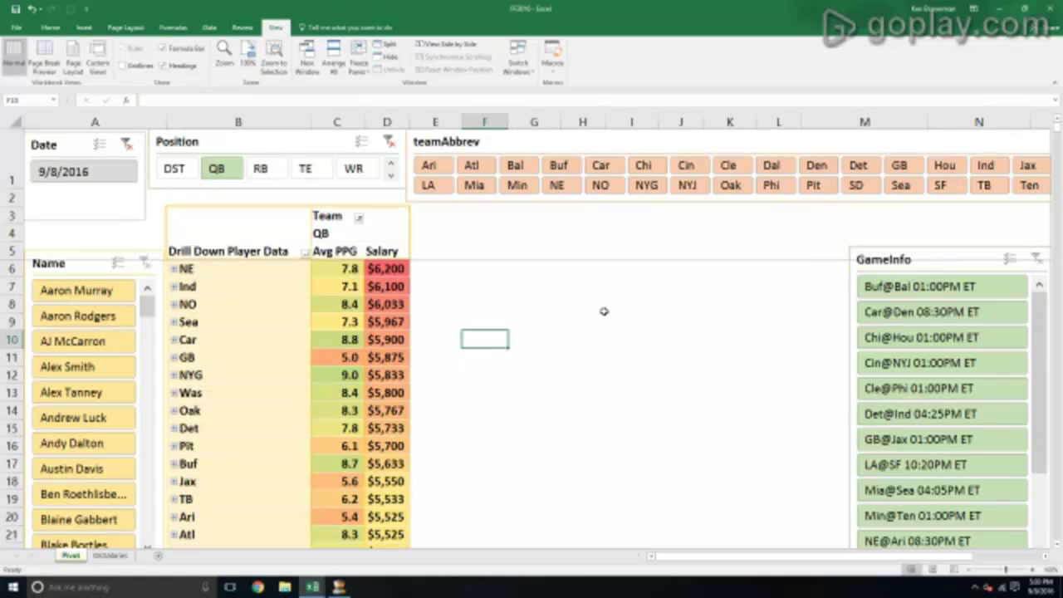
type("Good Luck Every")
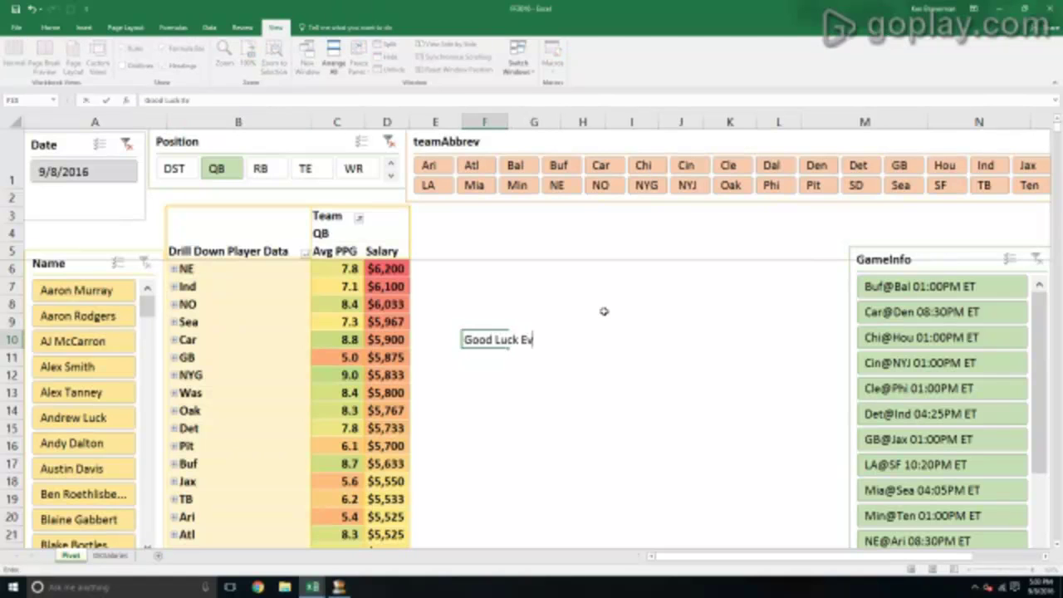
key("BackSpace")
key("BackSpace")
key("BackSpace")
key("BackSpace")
key("BackSpace")
key("BackSpace")
type("in WEEEKKKKKKK")
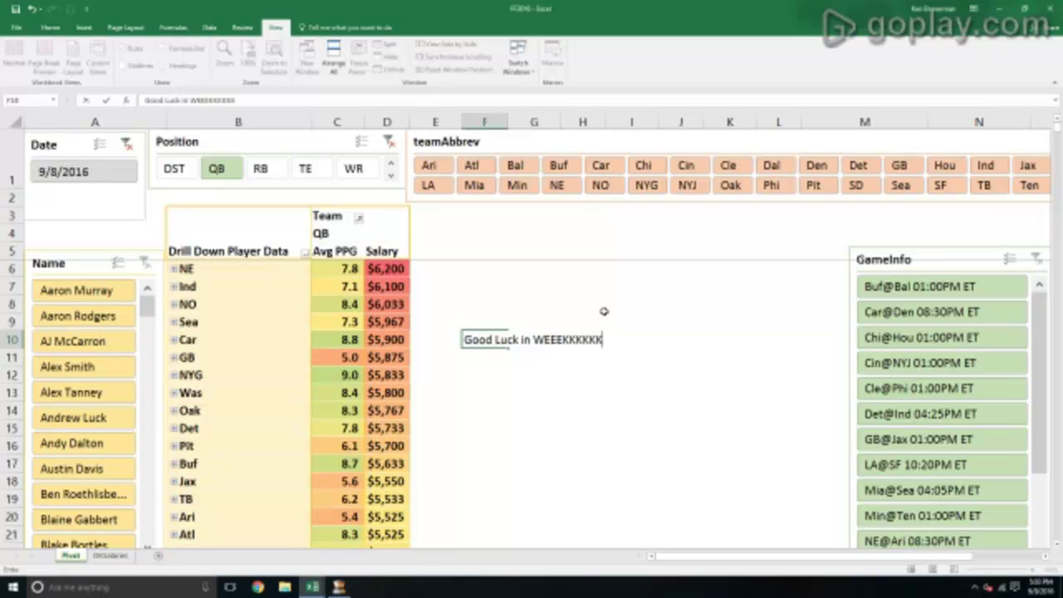
type(" 1 Everyone!")
key("Return")
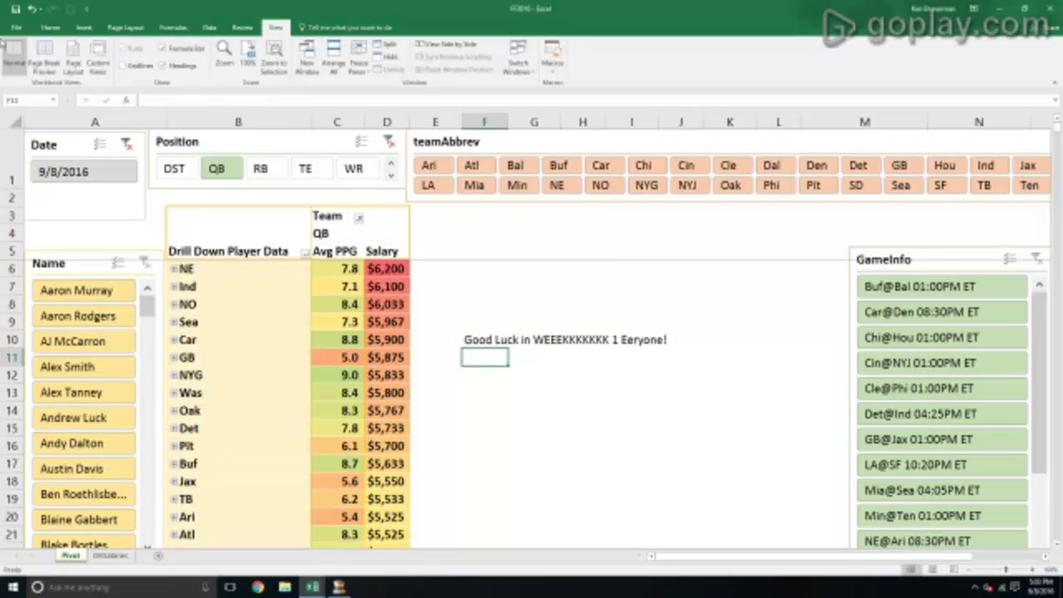